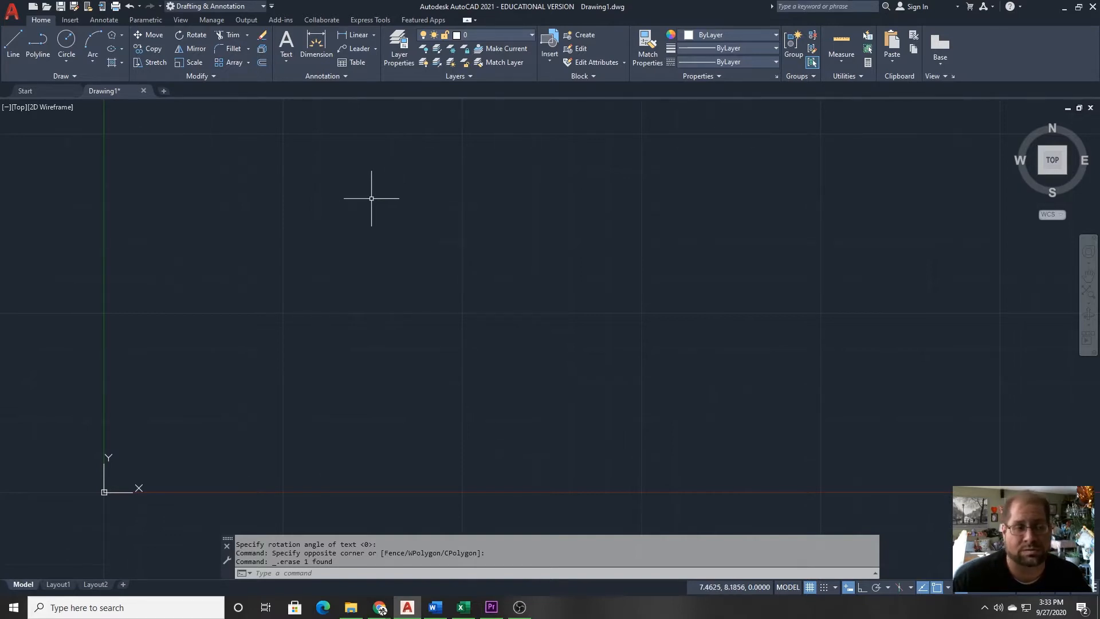
Examine the Annotative and Standard text styles and the available fonts in the text style settings, keeping Arial for Standard.
left_click(284, 62)
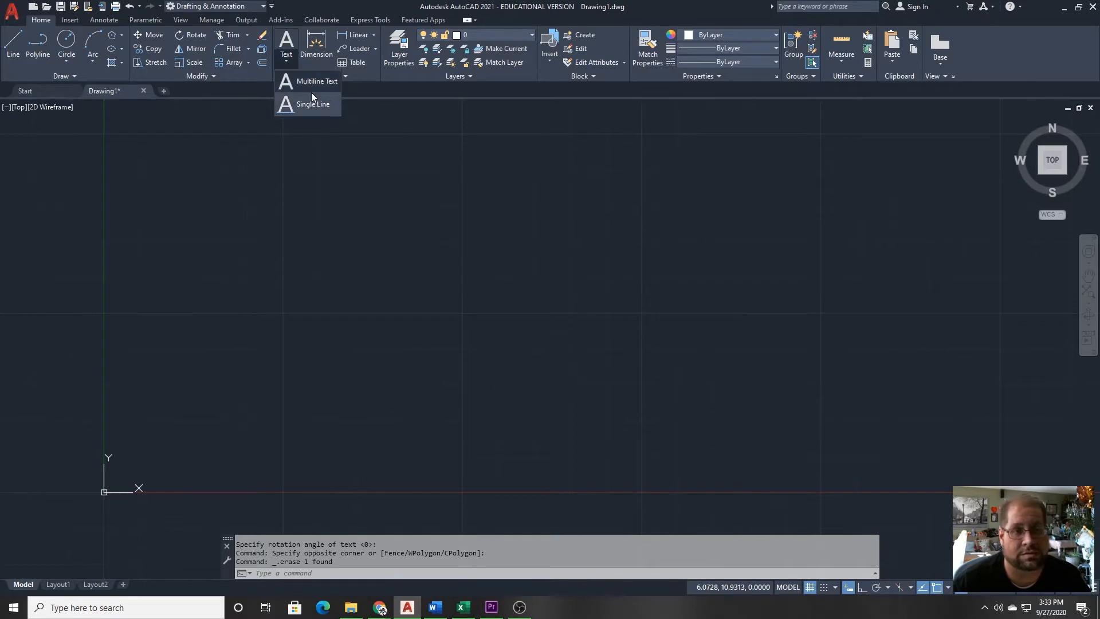
left_click(317, 3)
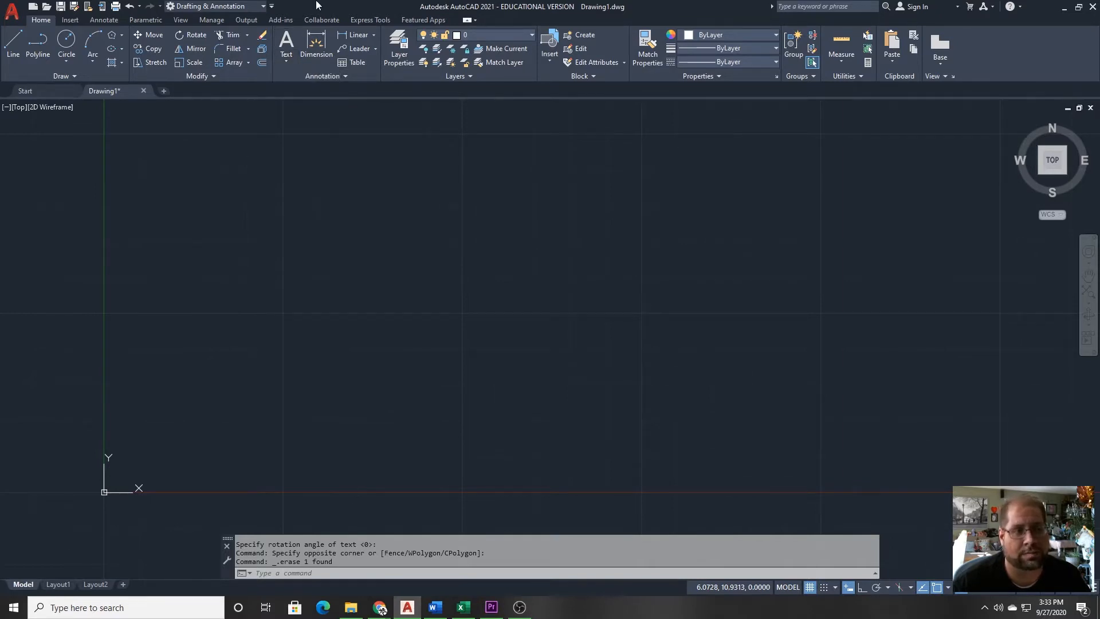
left_click(115, 21)
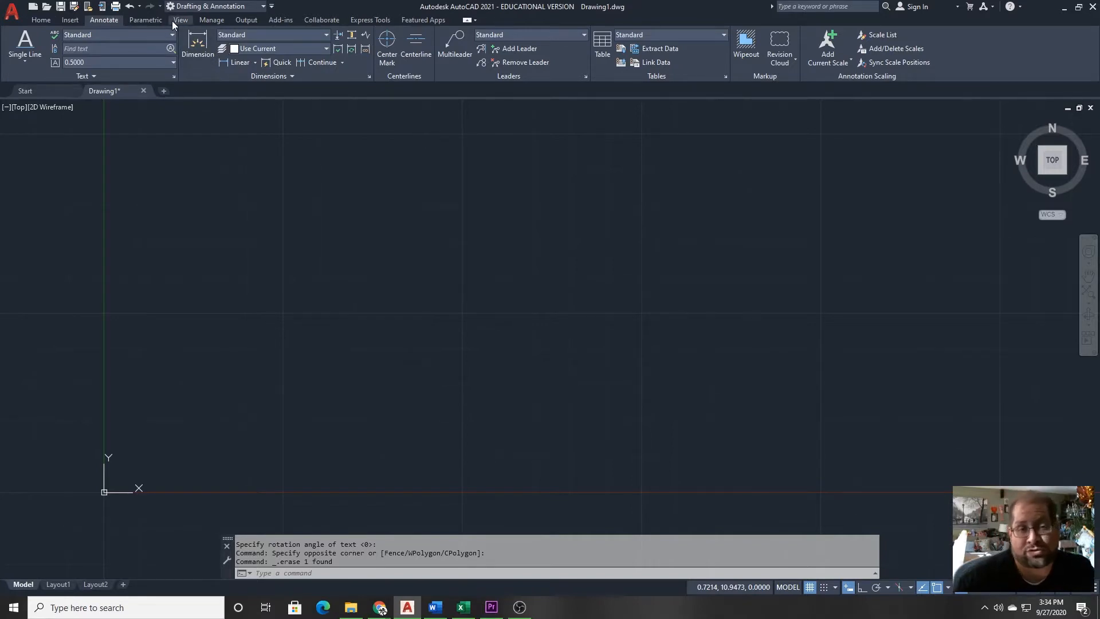
left_click(174, 78)
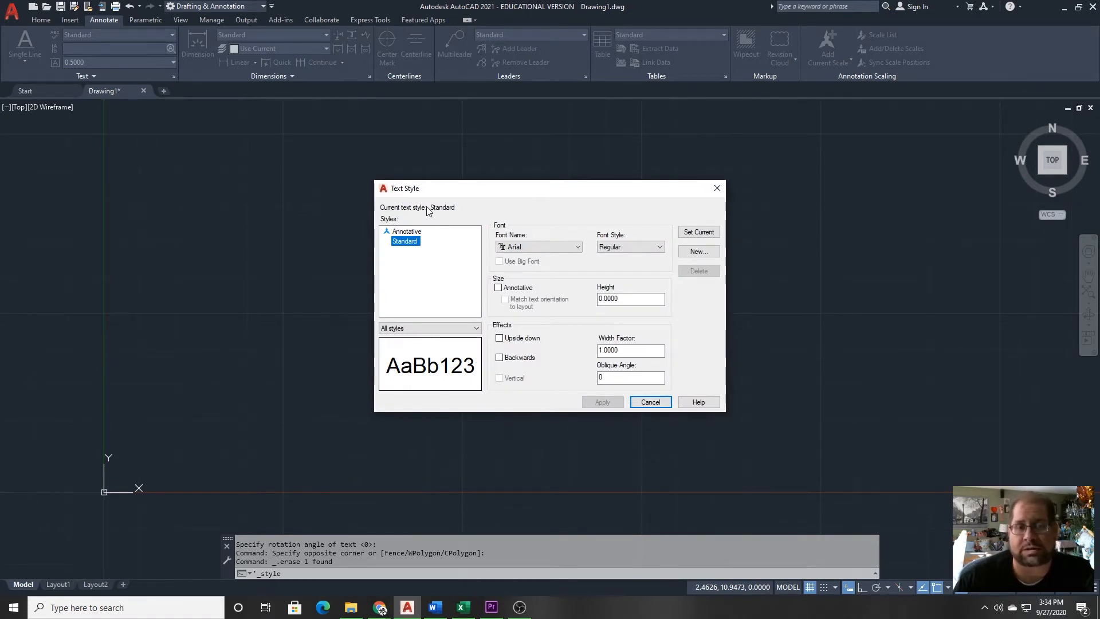
left_click(405, 231)
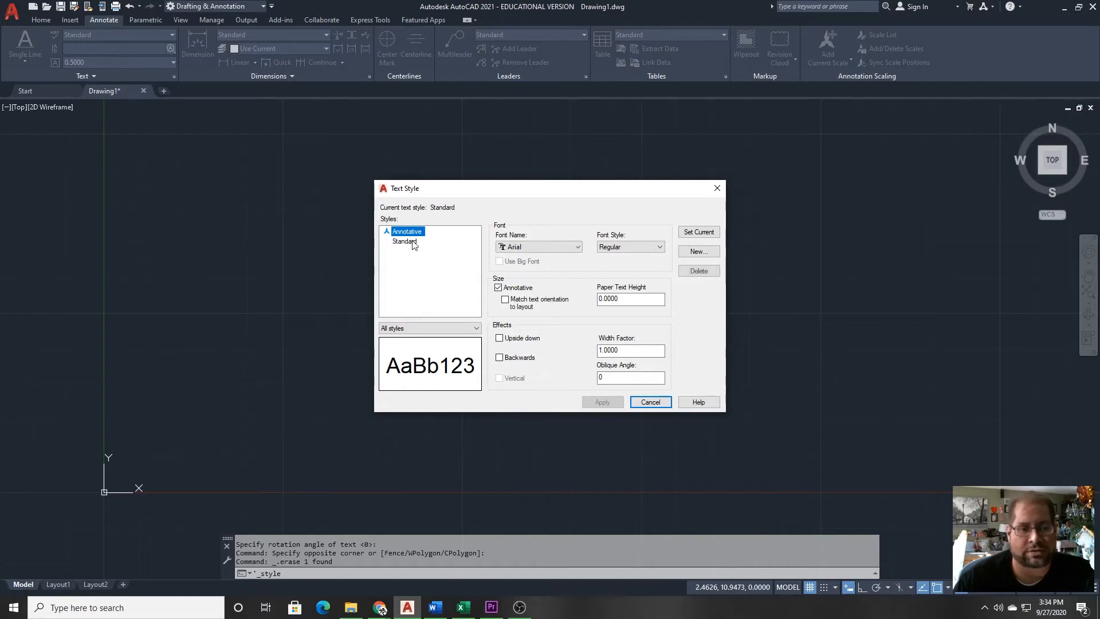
left_click(411, 241)
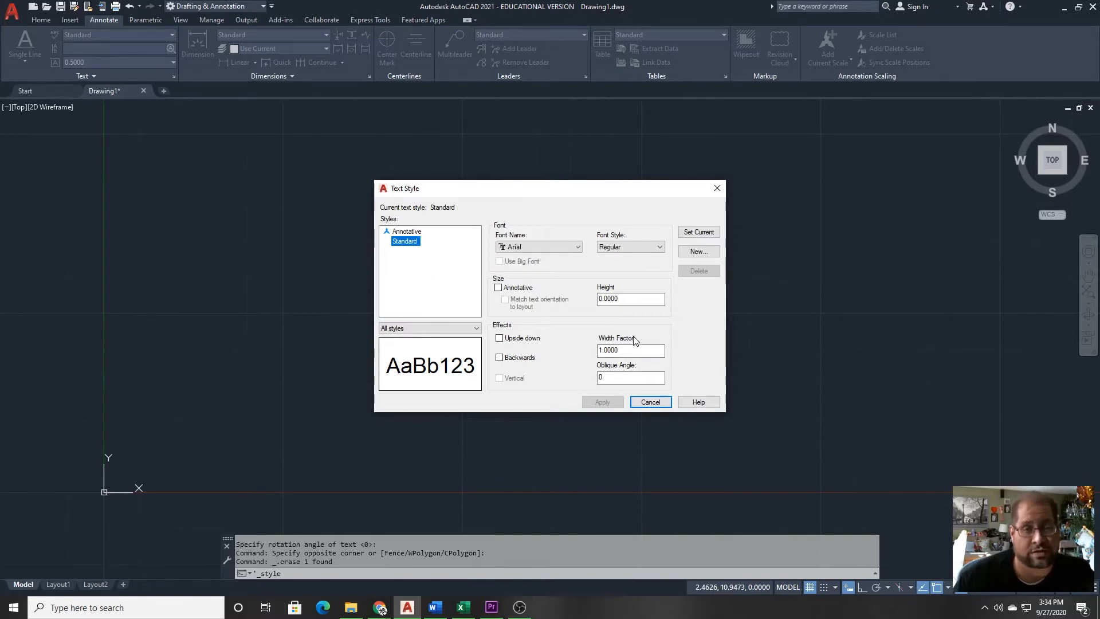
left_click(555, 246)
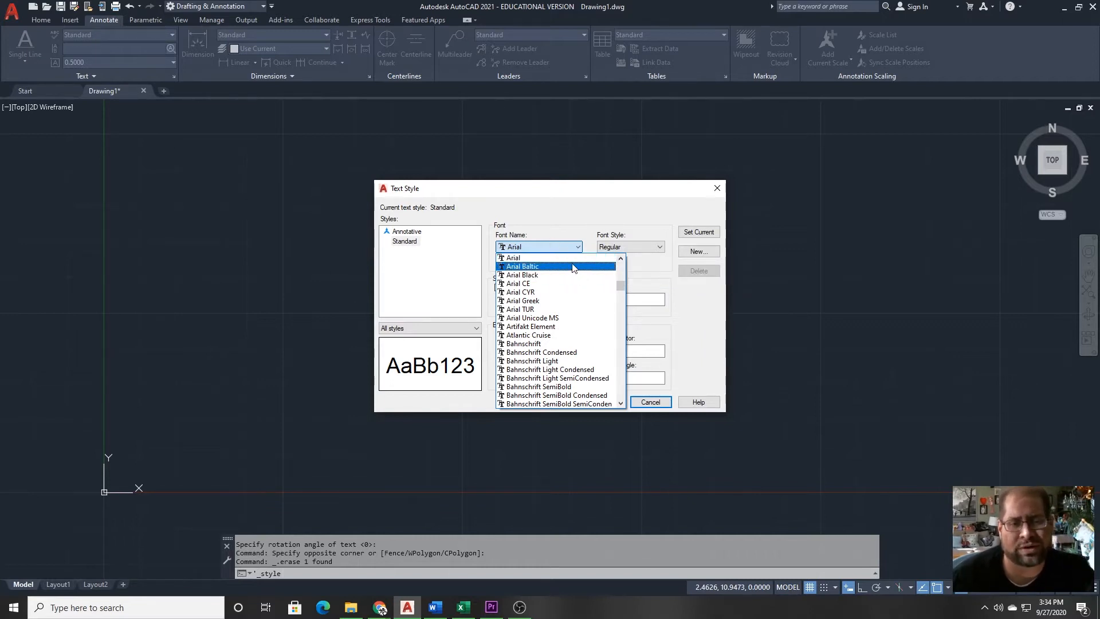
left_click(568, 258)
left_click(650, 401)
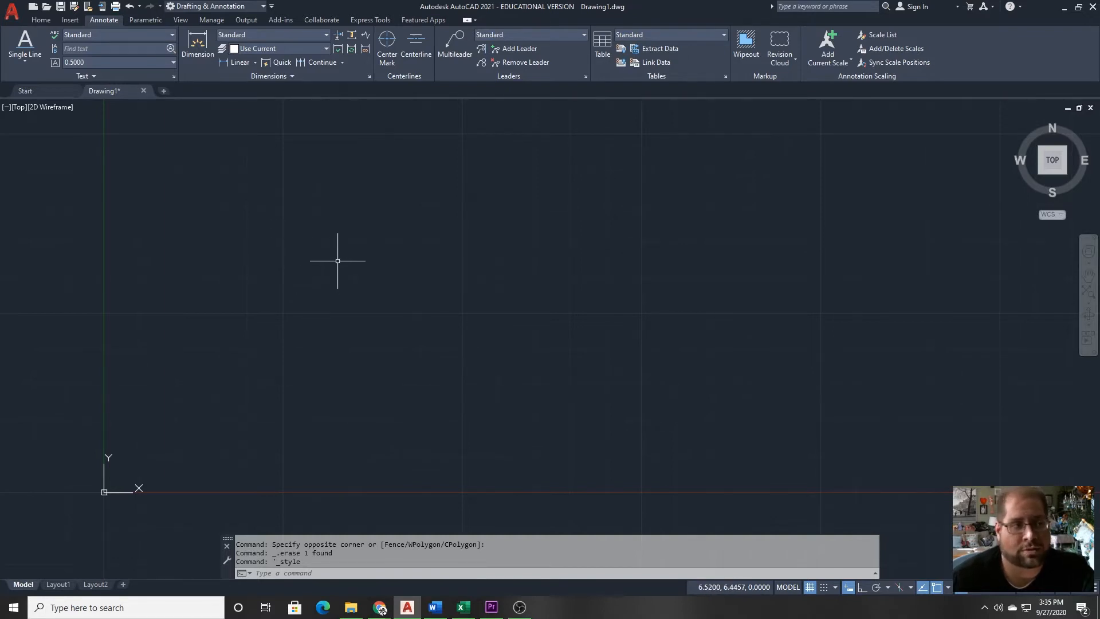
Place single-line text up and right of the origin, with a picked height of about 1.88 and a rotation angle of 0.
left_click(30, 49)
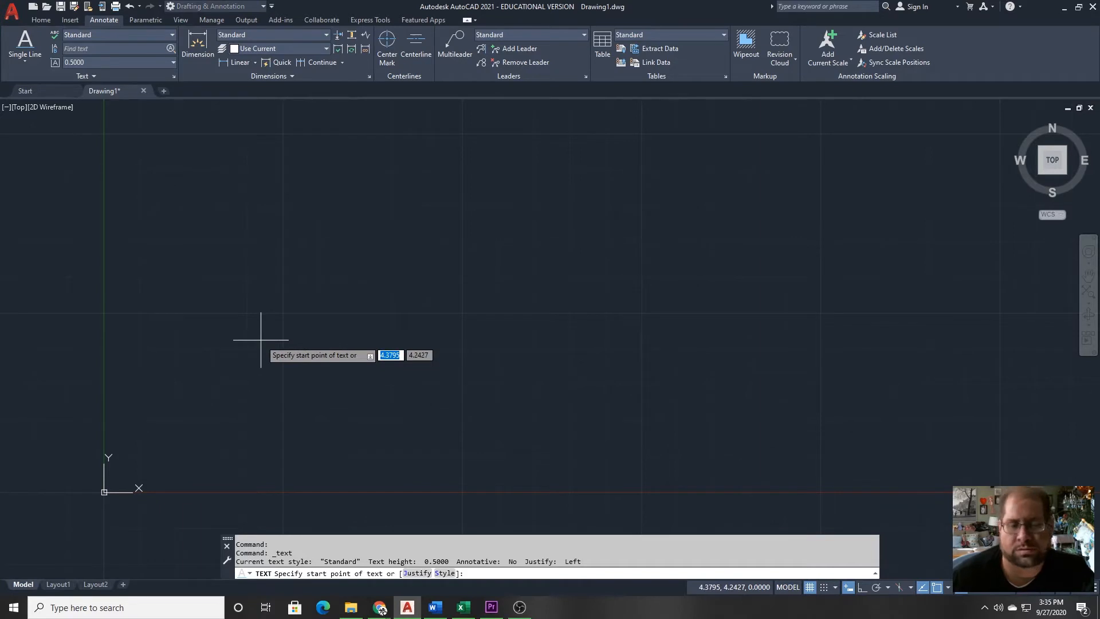
left_click(228, 351)
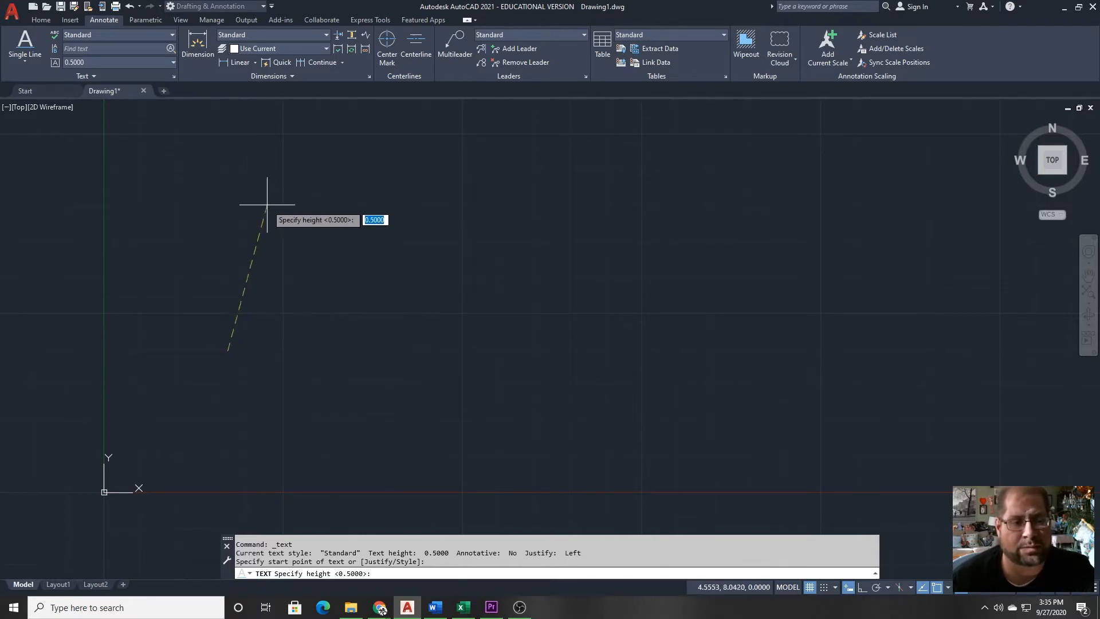
left_click(226, 283)
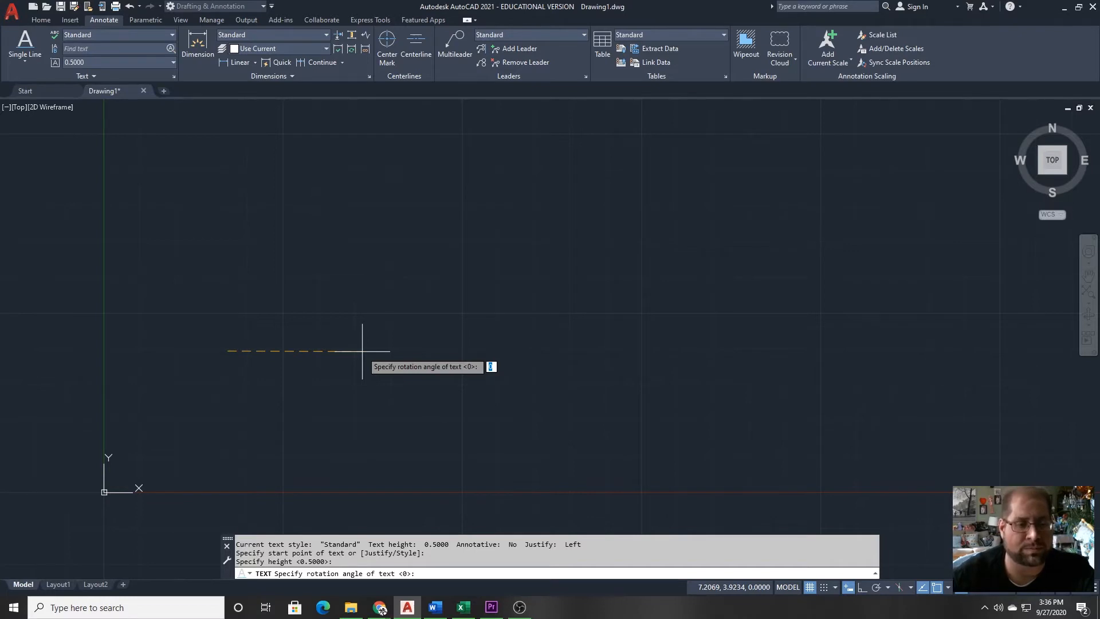
key("Return")
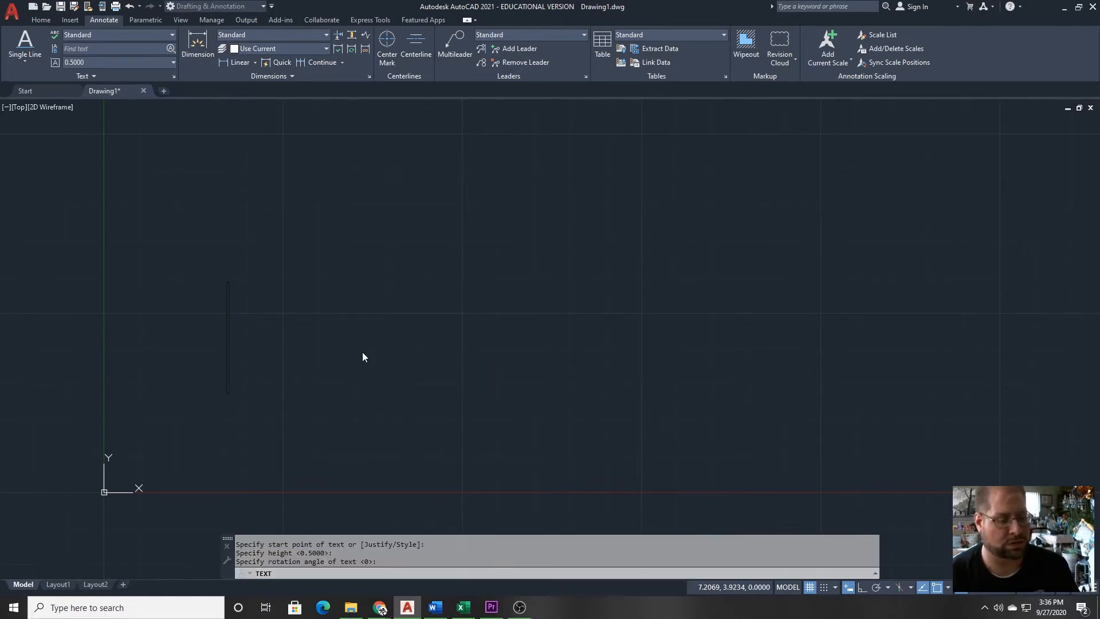
Enter the sentence "My name is Mr" followed by the presenter's surname and a period as the first text line.
type("M")
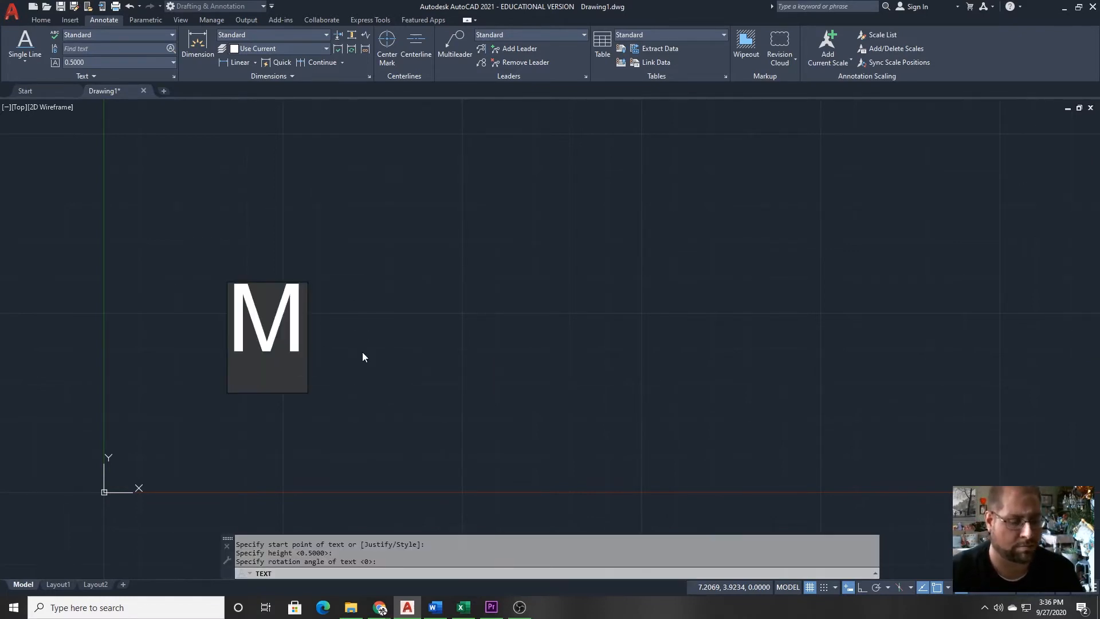
type("y n")
key("Caps_Lock")
key("Caps_Lock")
key("Caps_Lock")
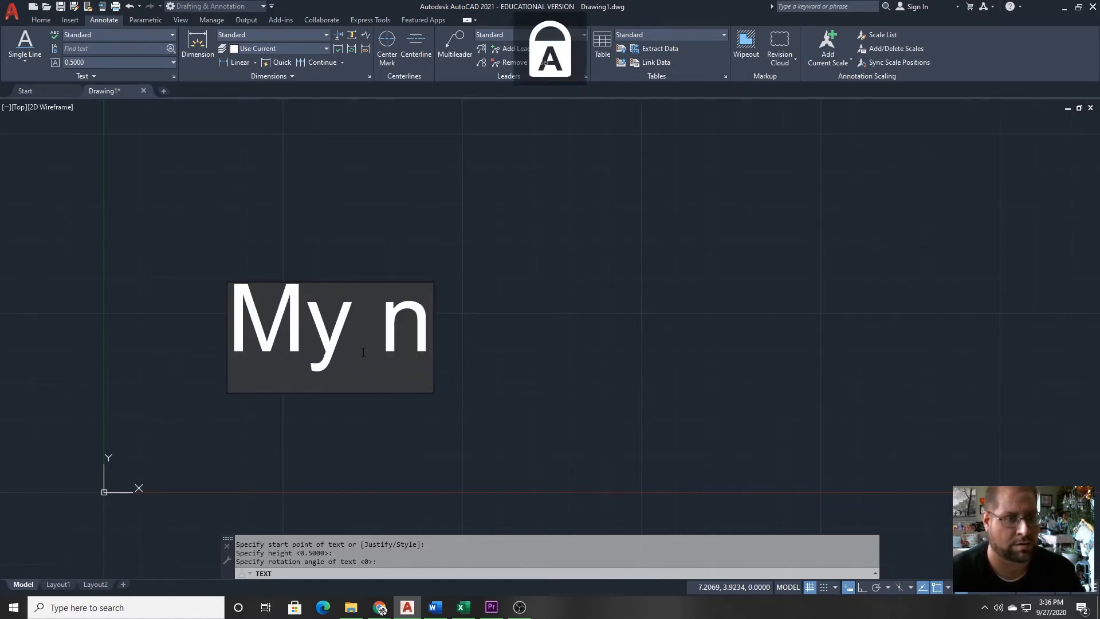
type("AME")
key("Caps_Lock")
key("BackSpace")
key("BackSpace")
key("BackSpace")
type("a")
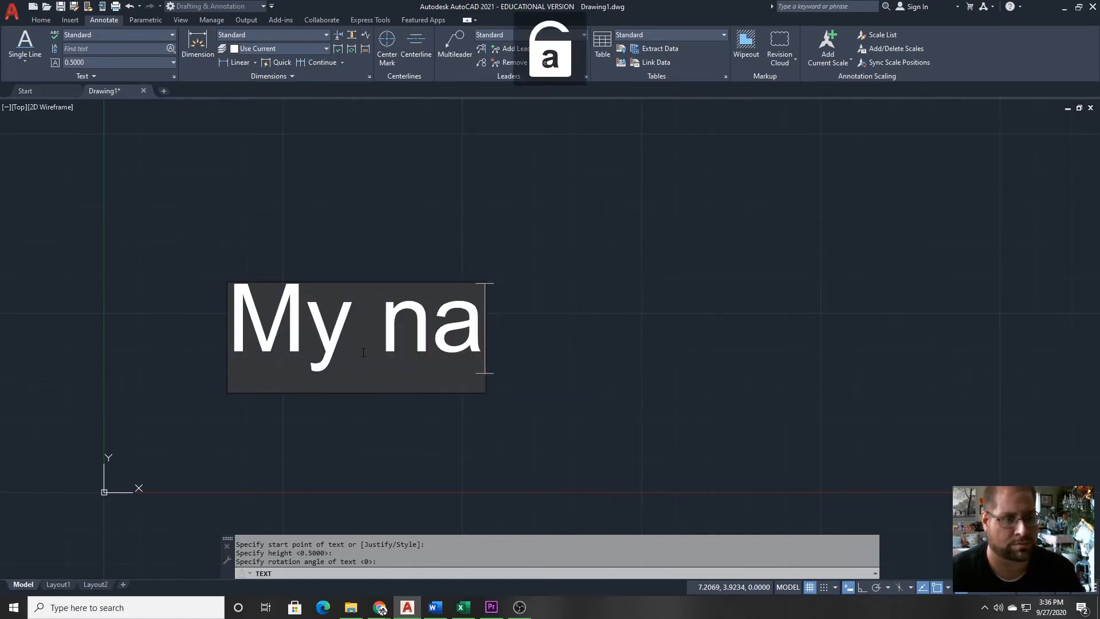
type("me is Mr ")
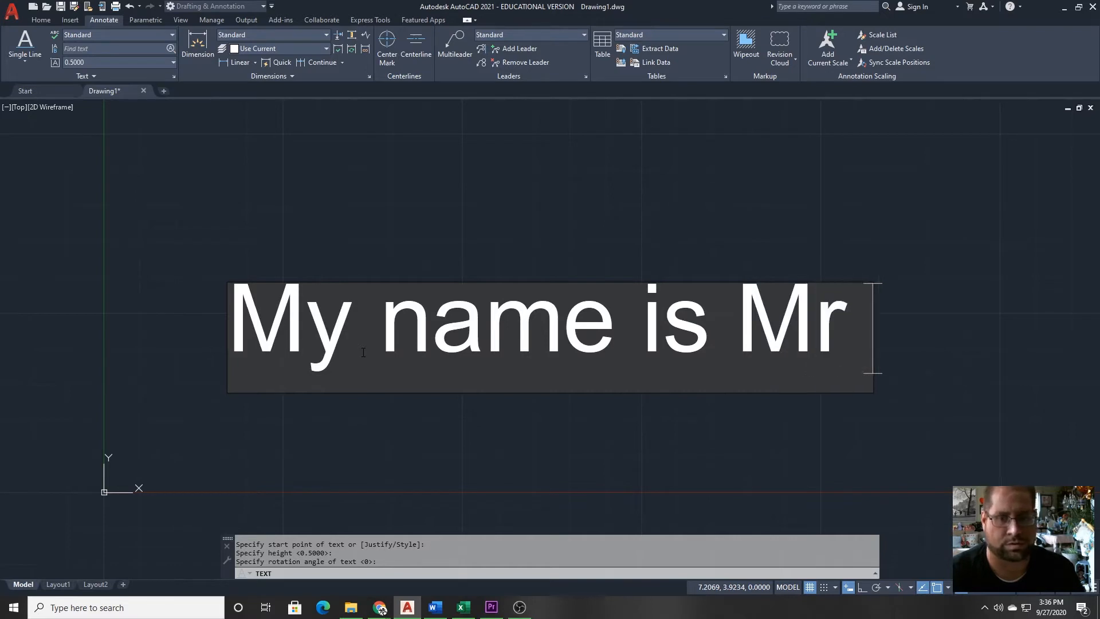
type("Buro.")
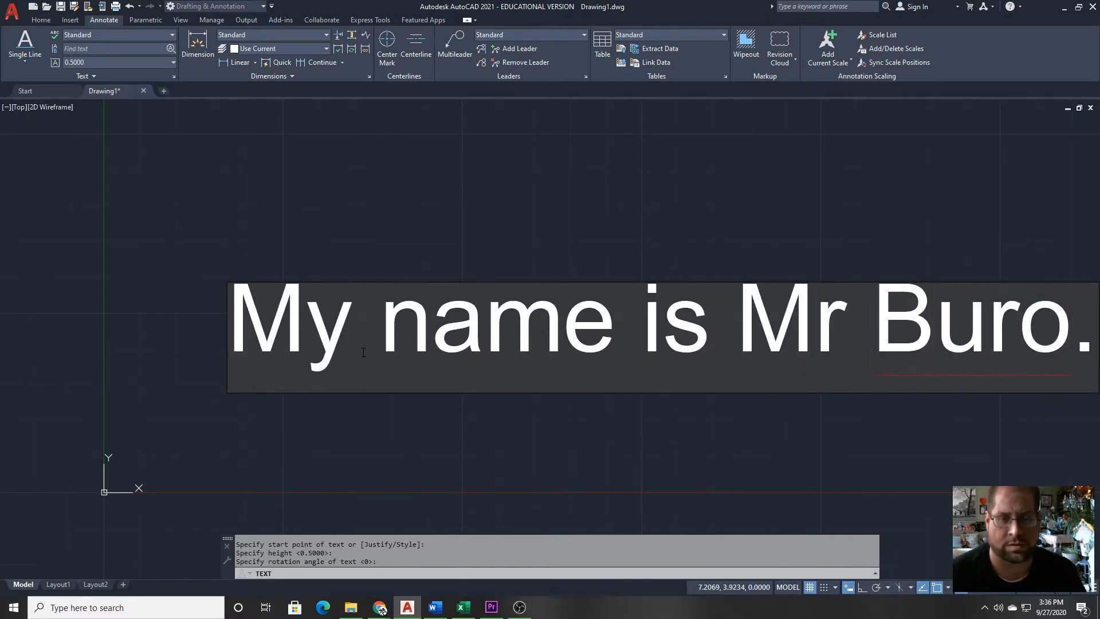
Add a second line reading "Test" below the name sentence and finish the single-line text.
scroll(336, 408, "down", 2)
middle_click_drag(361, 405, 372, 348)
scroll(372, 348, "down", 1)
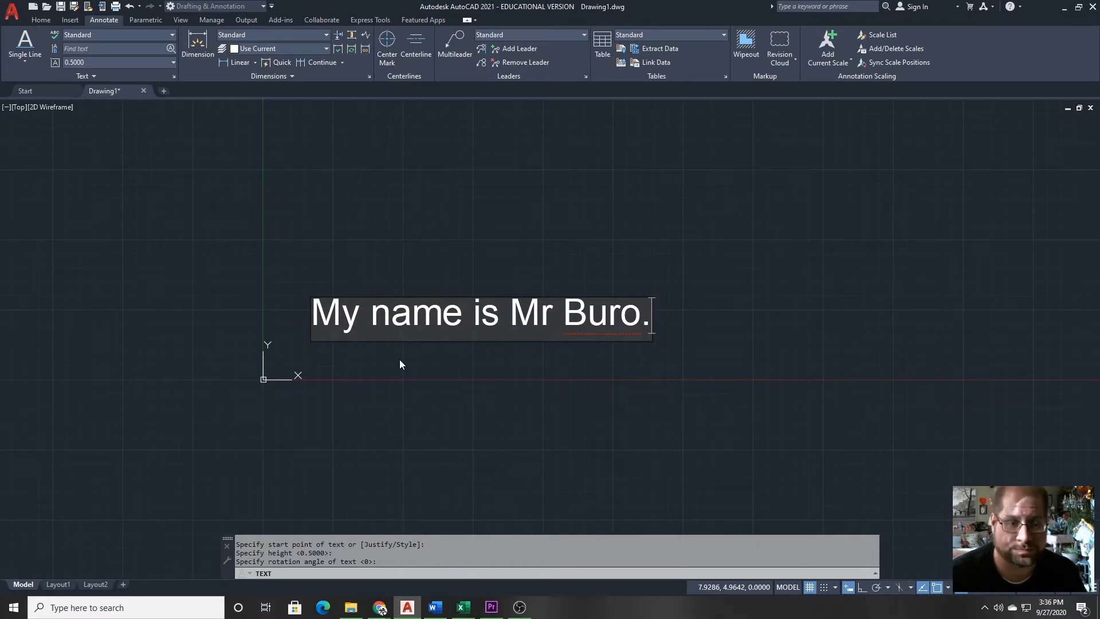
key("Return")
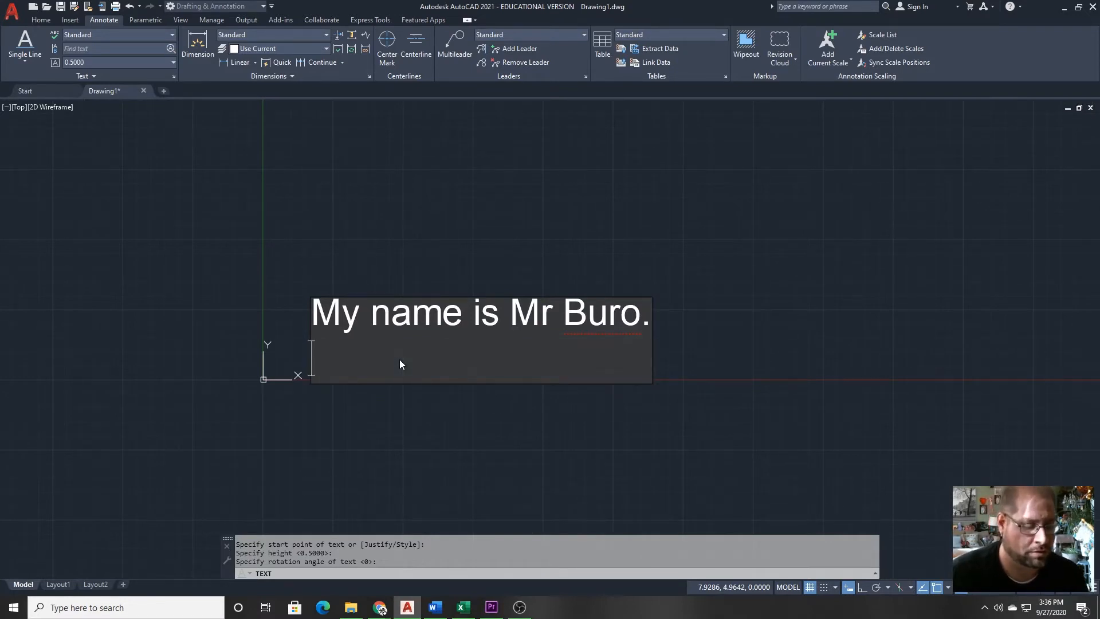
type("Test")
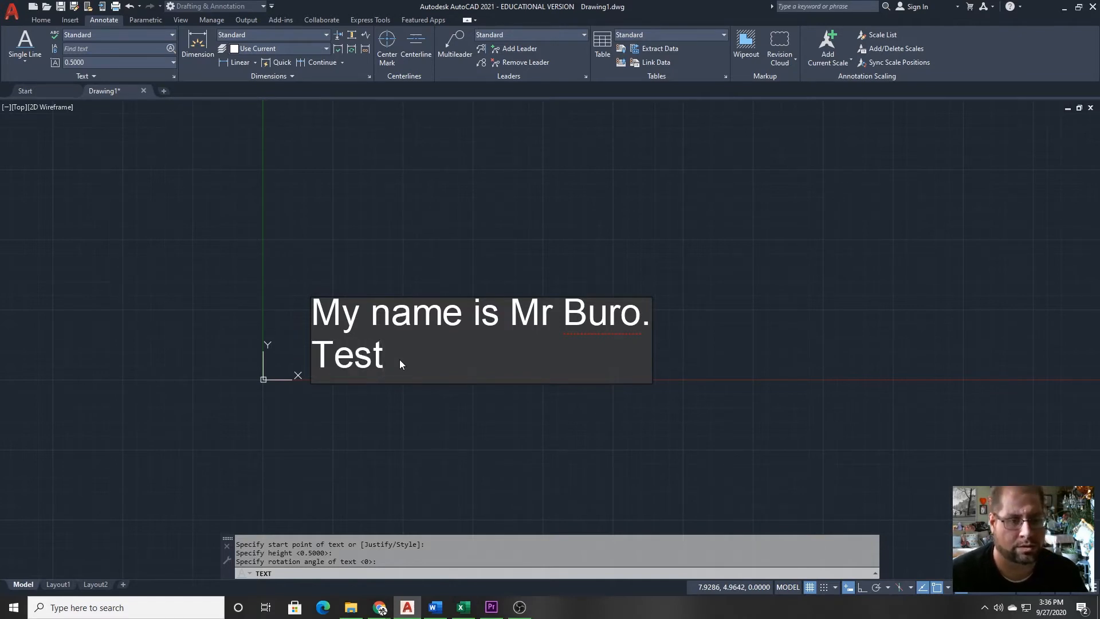
key("Return")
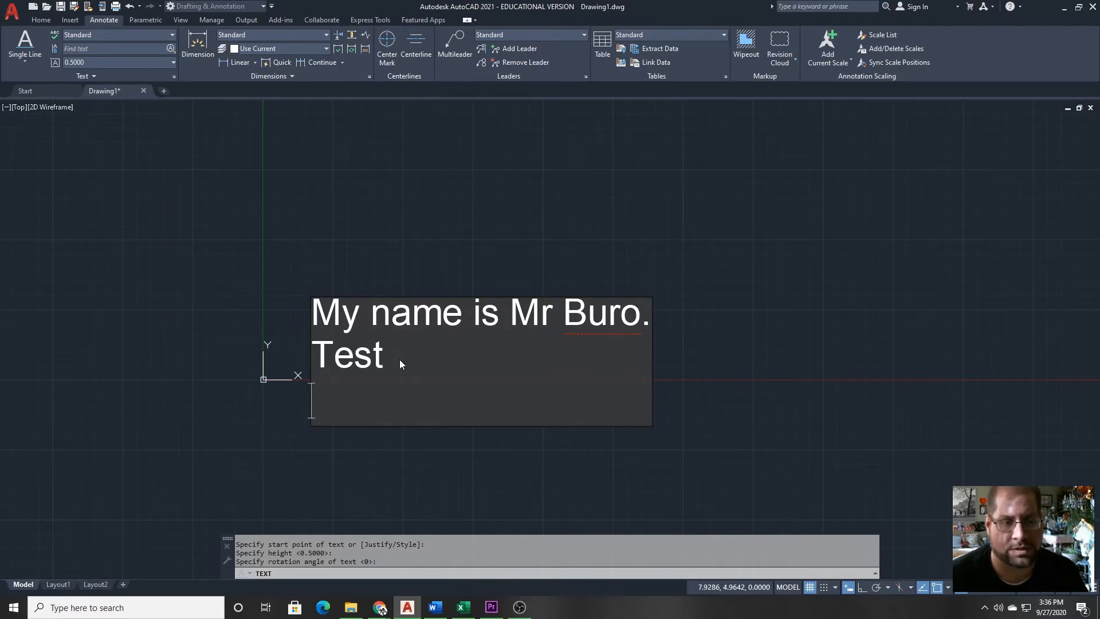
key("Return")
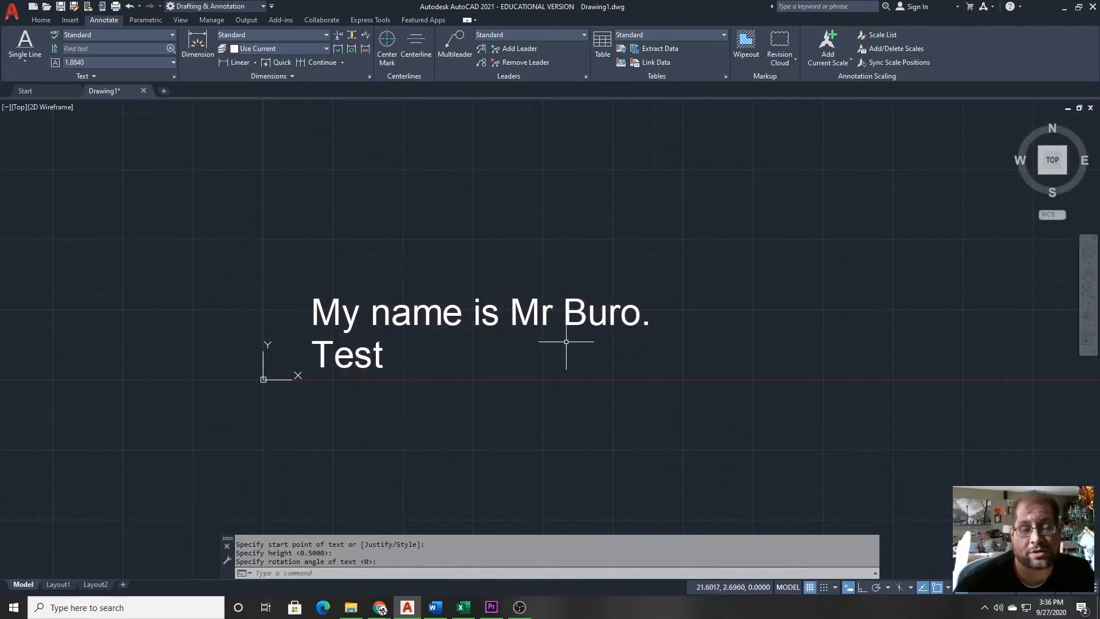
Move the name sentence up and right to about 12.4, 9.3, and separately move the Test line to the right beneath it.
left_click(628, 353)
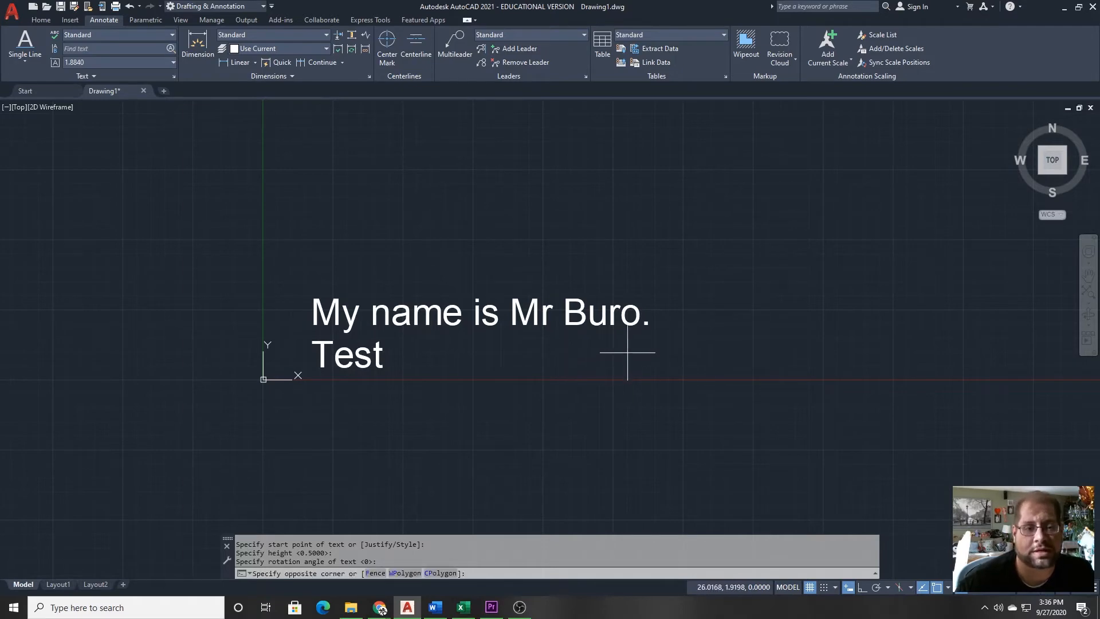
left_click(568, 273)
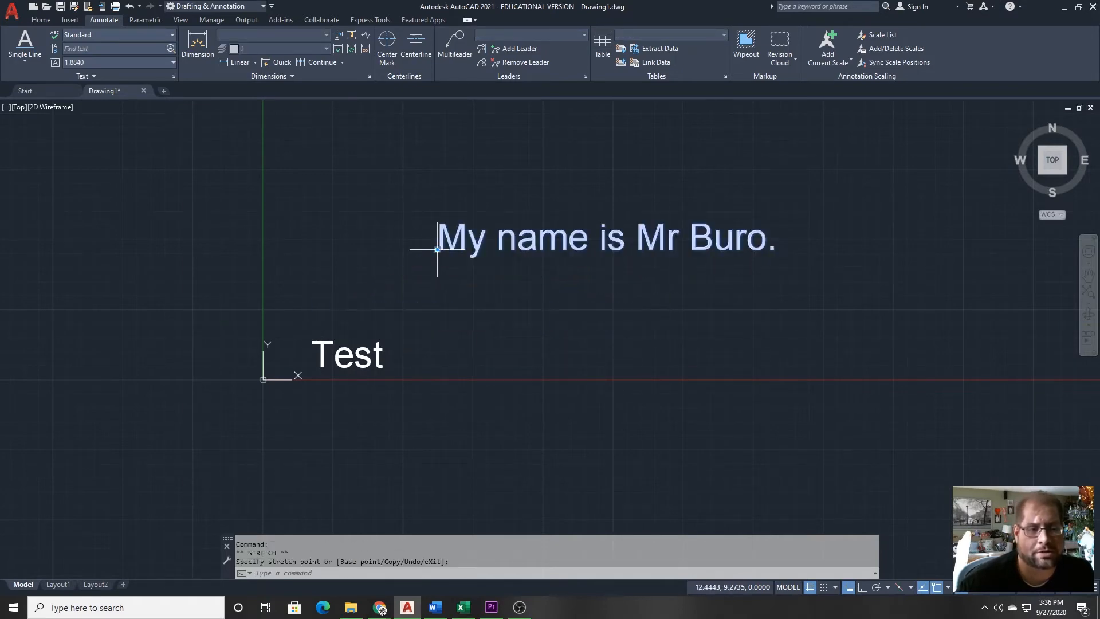
left_click(437, 238)
left_click(433, 372)
left_click(319, 330)
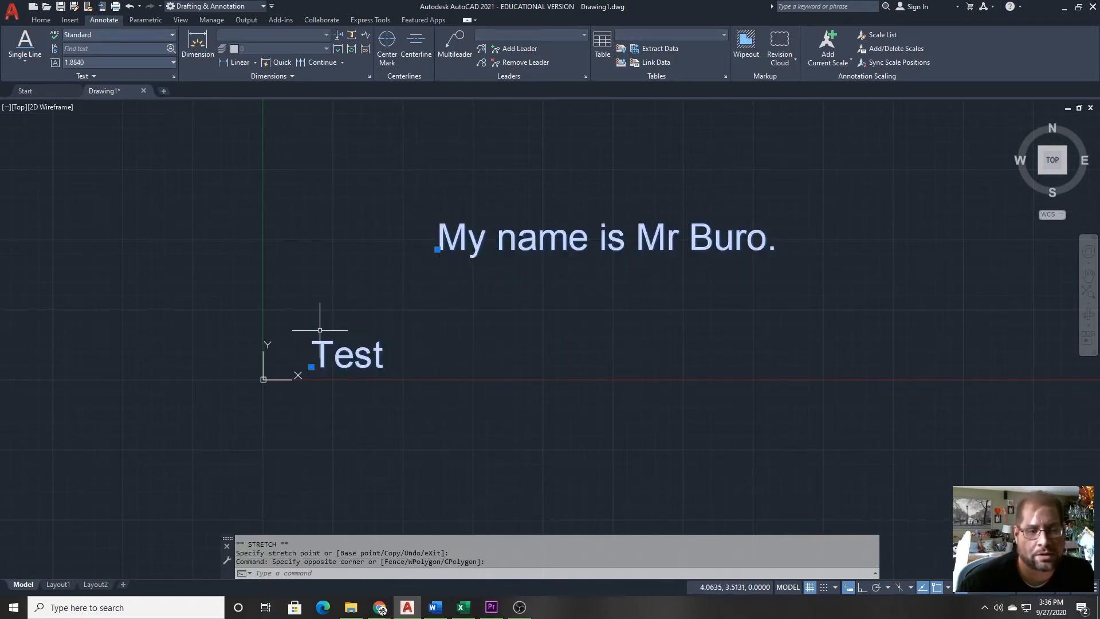
left_click(311, 366)
left_click(452, 355)
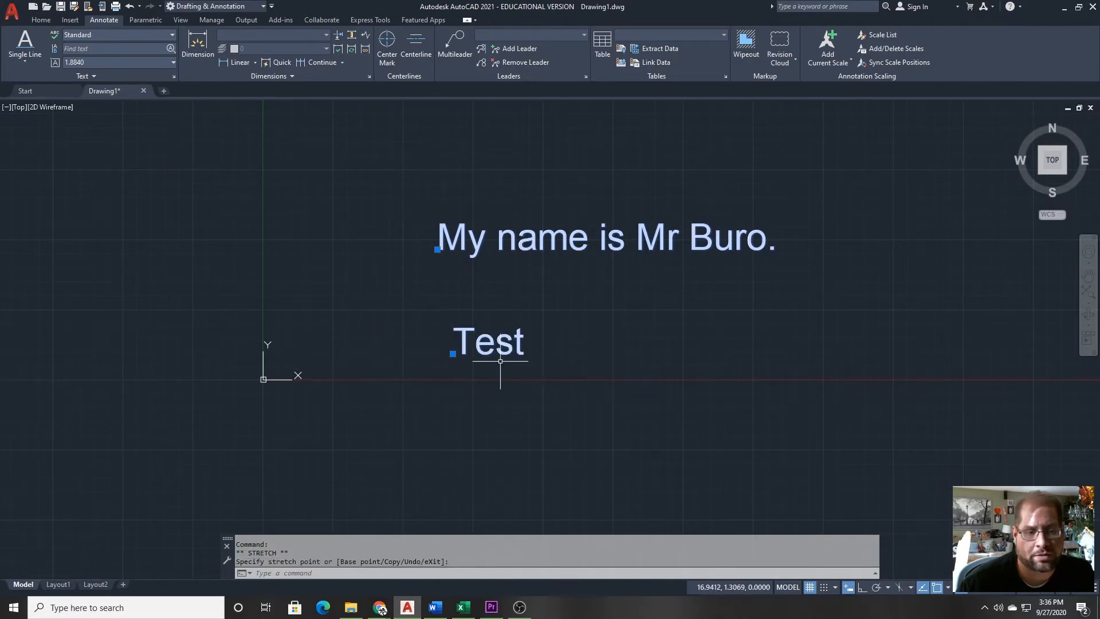
key("Escape")
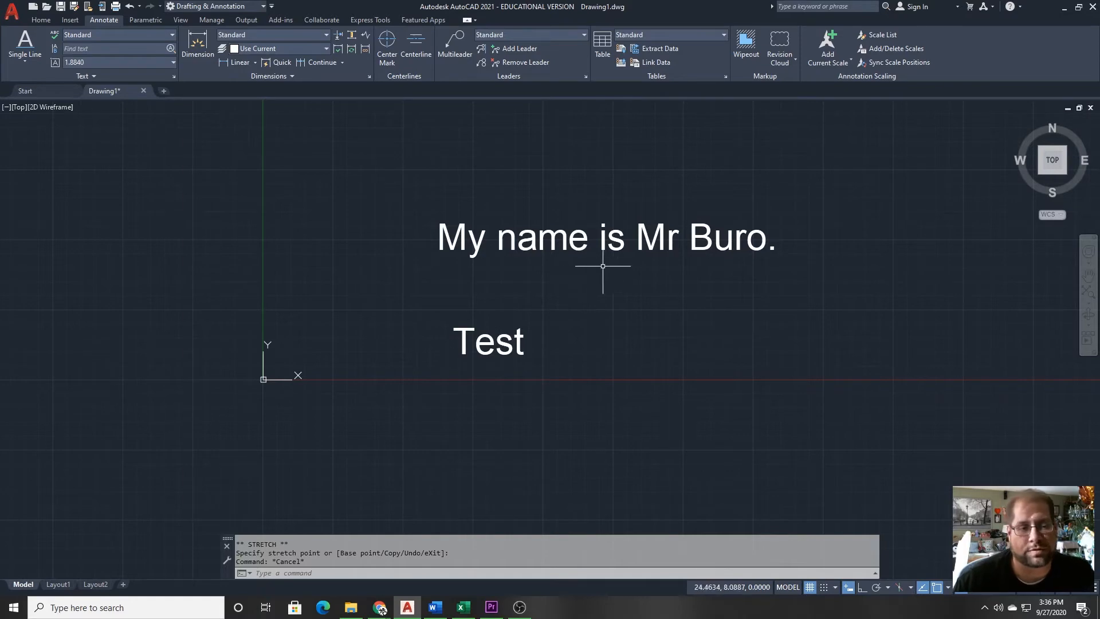
Open the name sentence for text editing, select its wording, and exit the editor without entering anything.
double_click(570, 236)
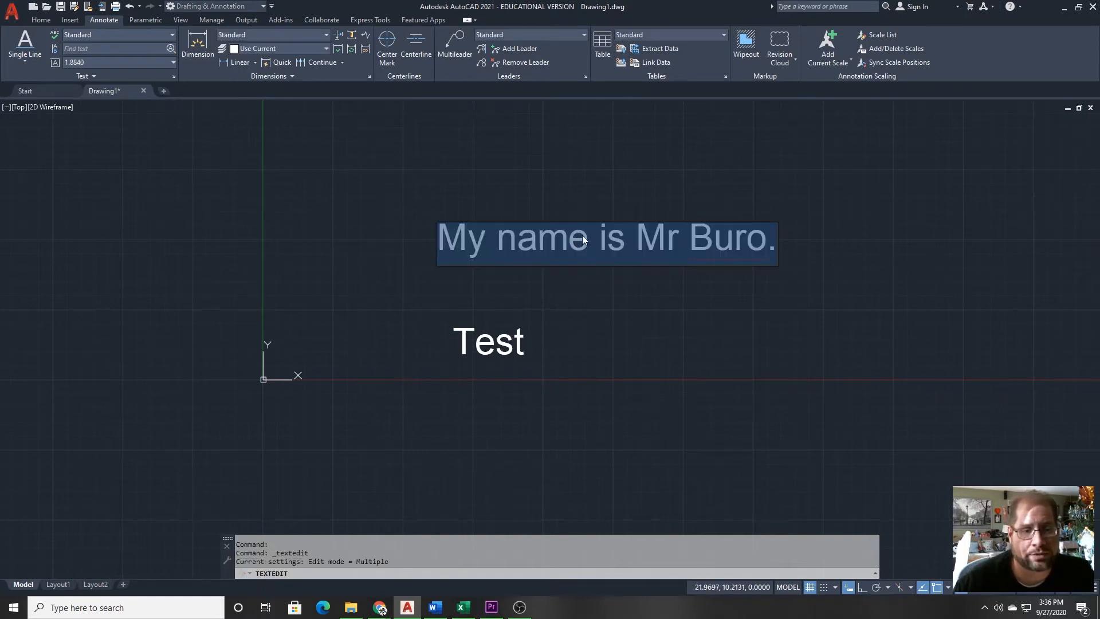
left_click_drag(754, 249, 438, 240)
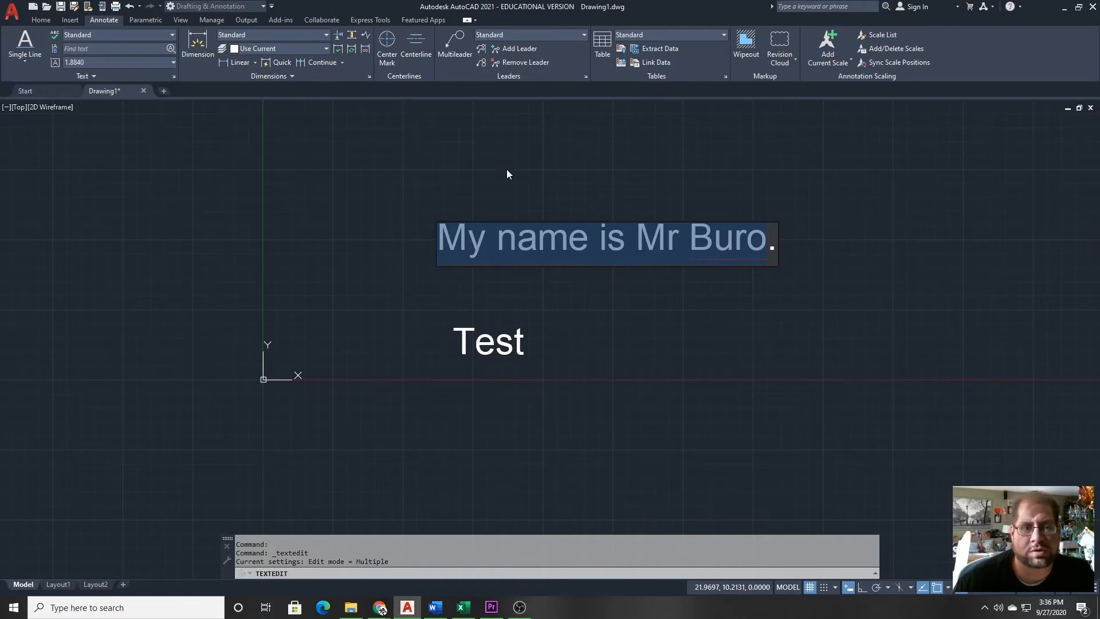
left_click(617, 322)
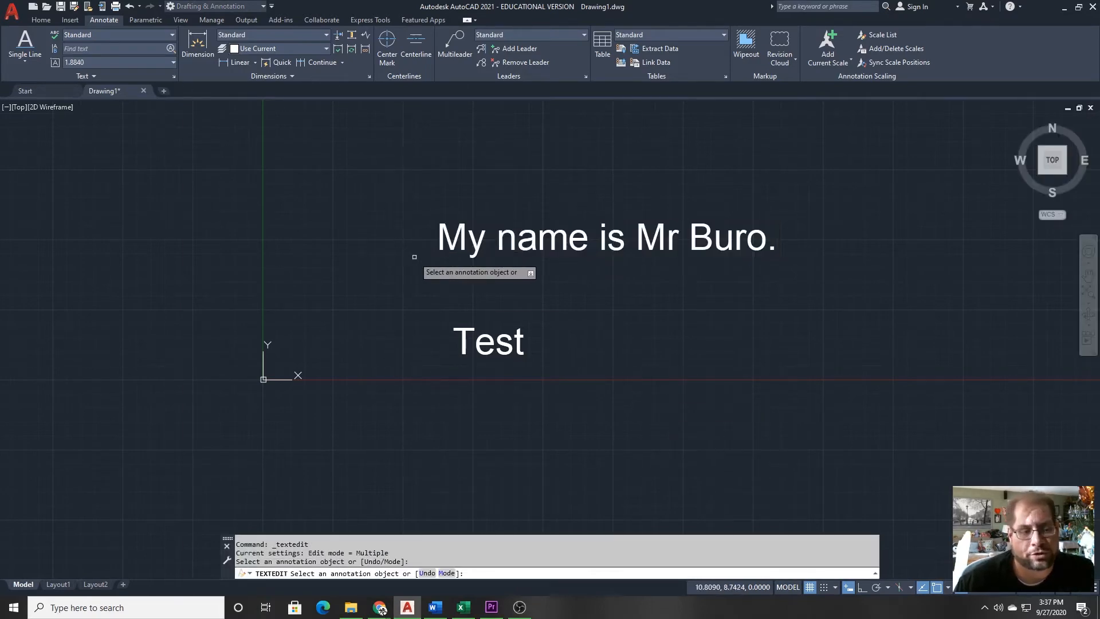
key("Escape")
key("Escape")
key("Escape")
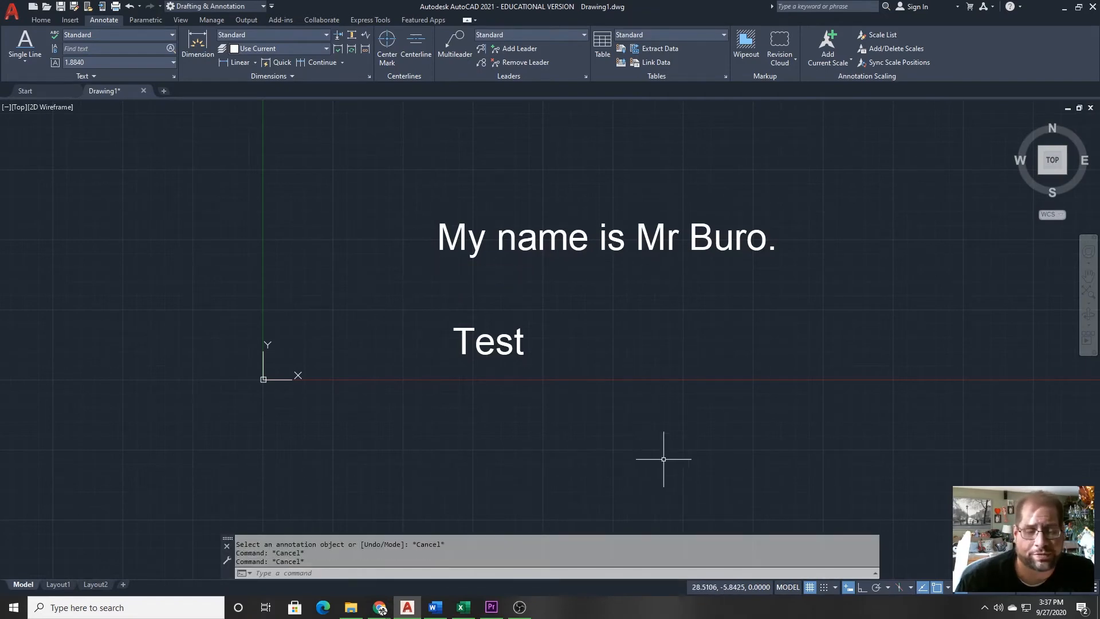
Erase both single-line text objects from the drawing.
left_click(667, 417)
left_click(458, 179)
key("Delete")
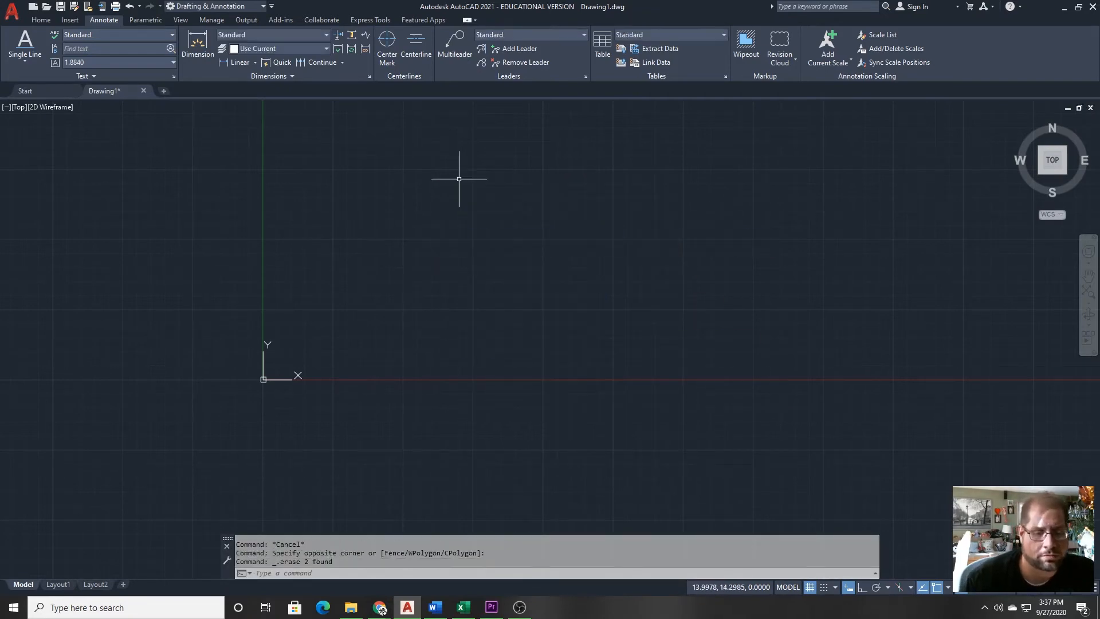
Start Multiline Text and define a wide text frame above the X axis with its opposite corner at about 20.9, 12.1.
left_click(26, 60)
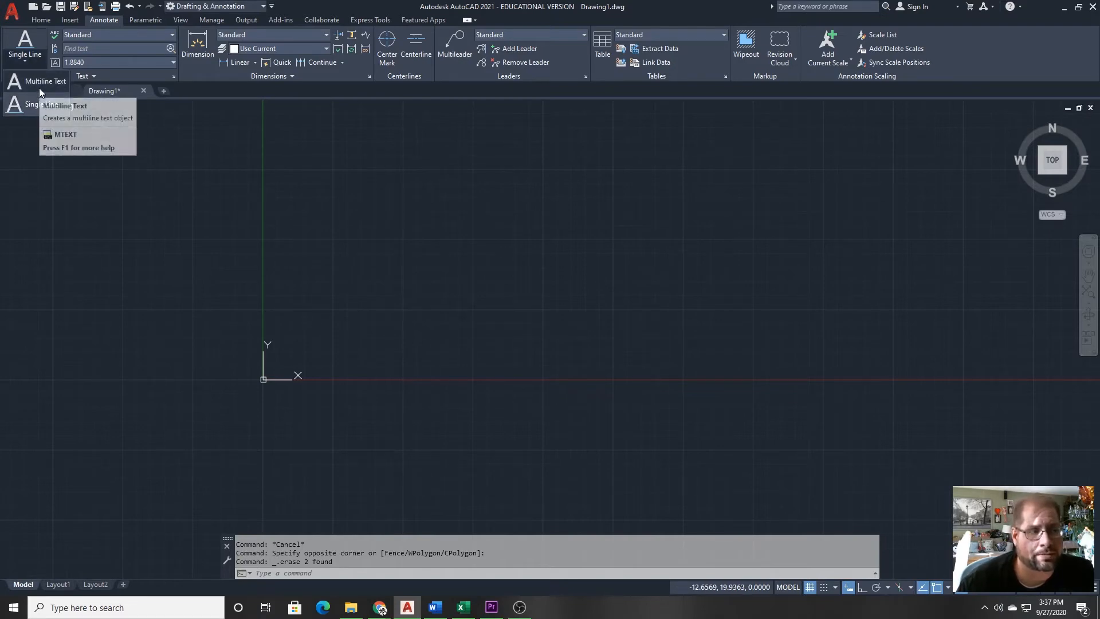
left_click(36, 81)
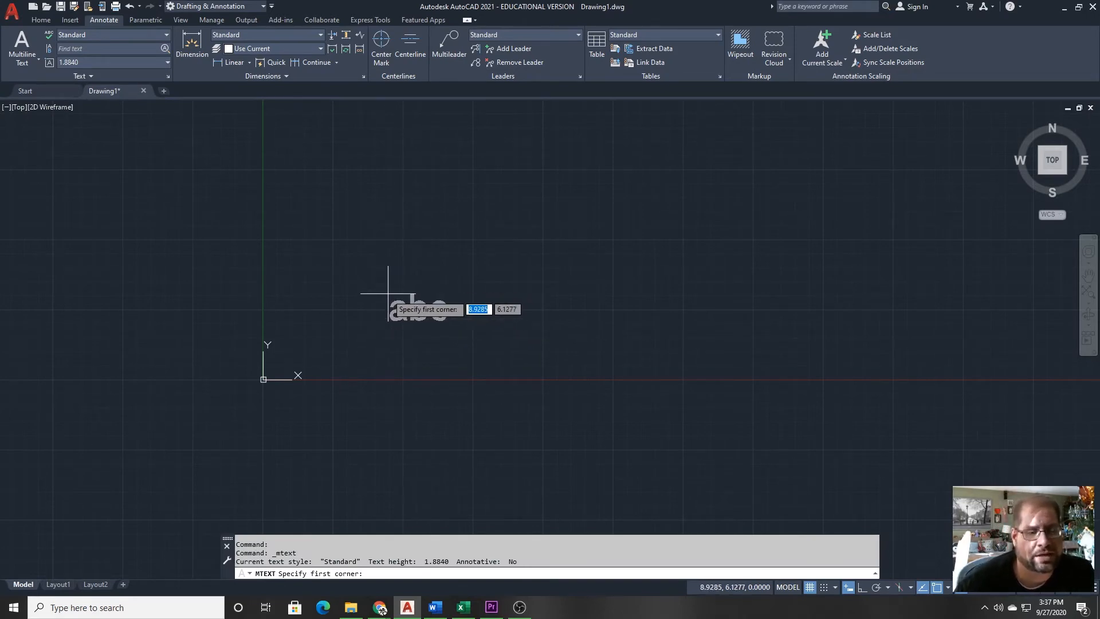
left_click(327, 321)
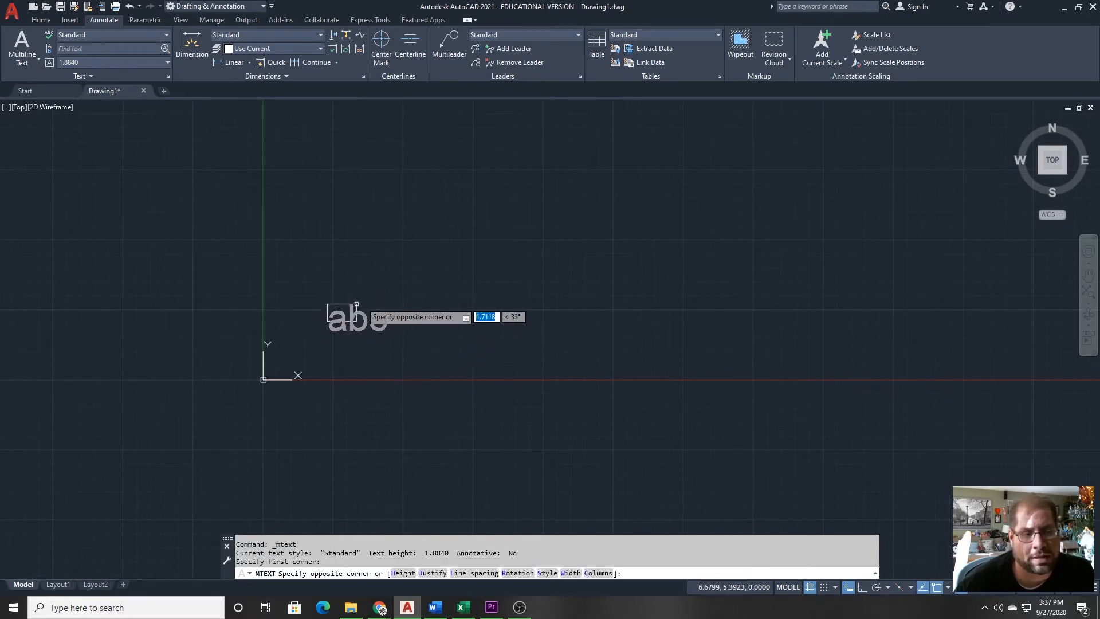
left_click(555, 210)
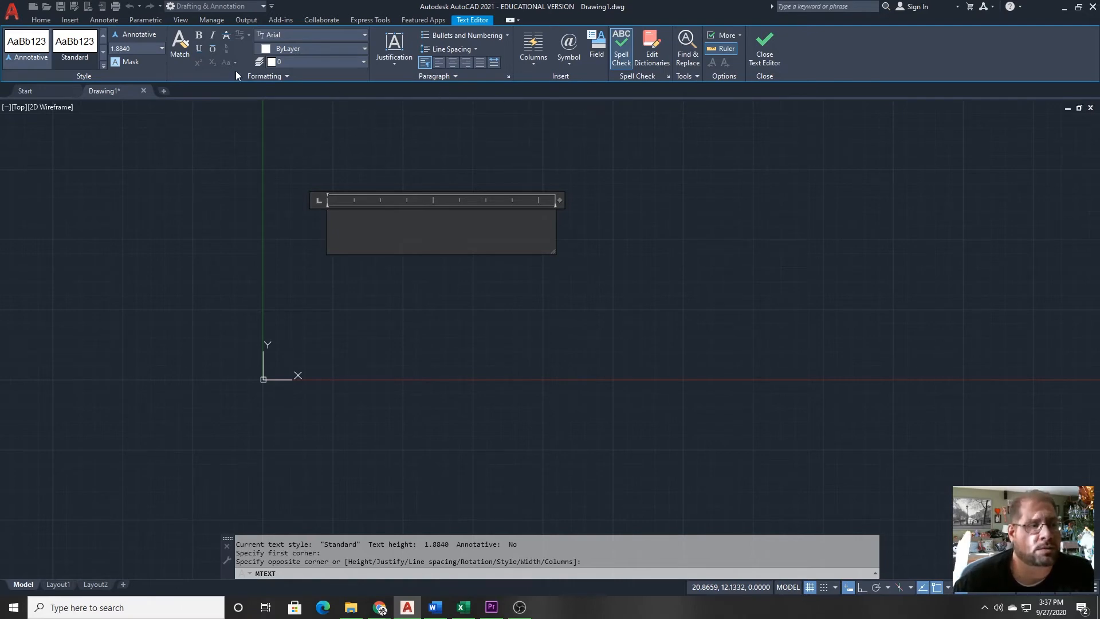
Set the text height to 0.25 for the new multiline text.
left_click(149, 49)
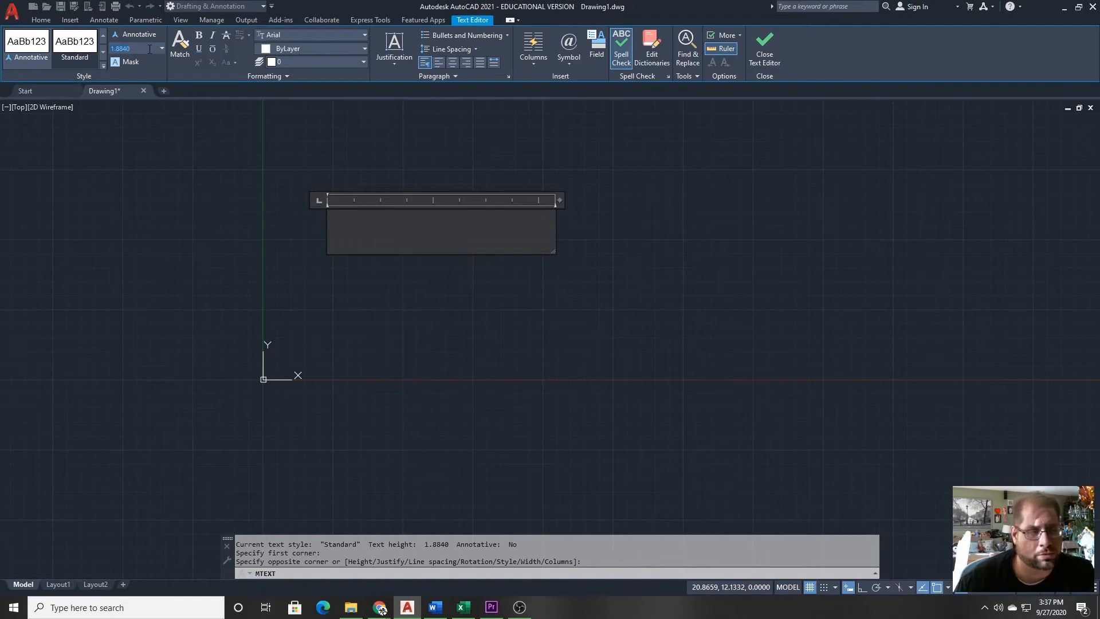
type(".25")
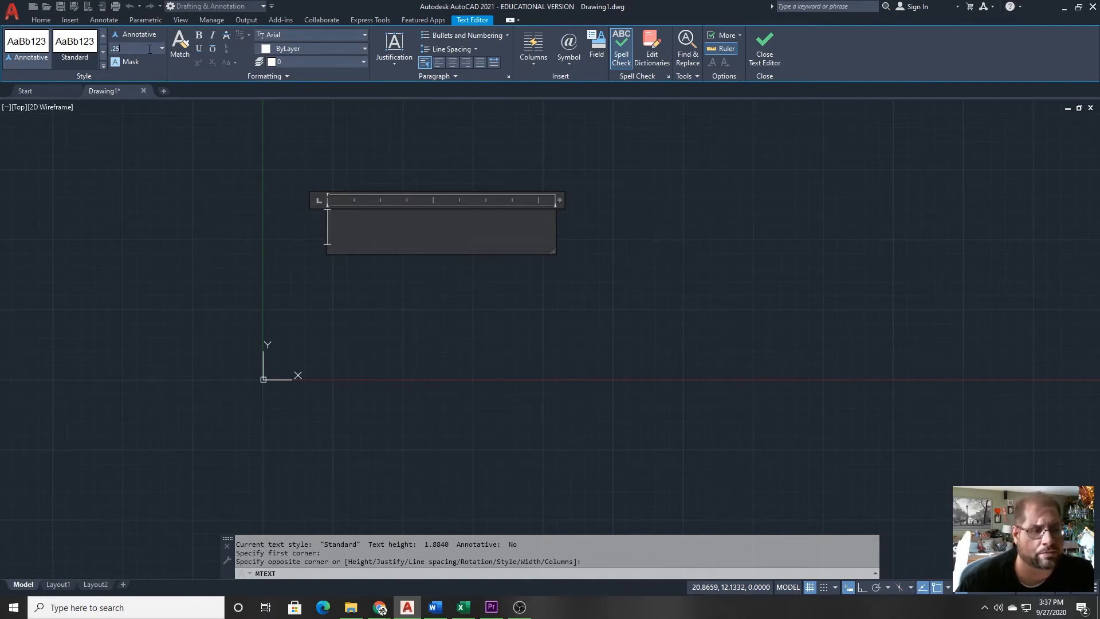
key("Return")
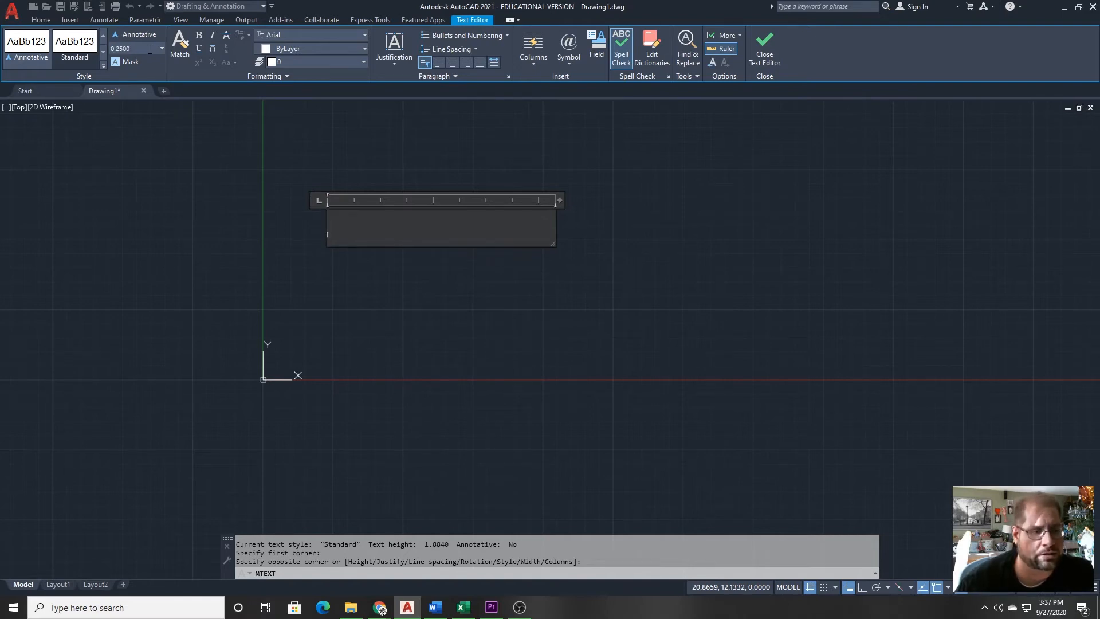
scroll(342, 232, "up", 4)
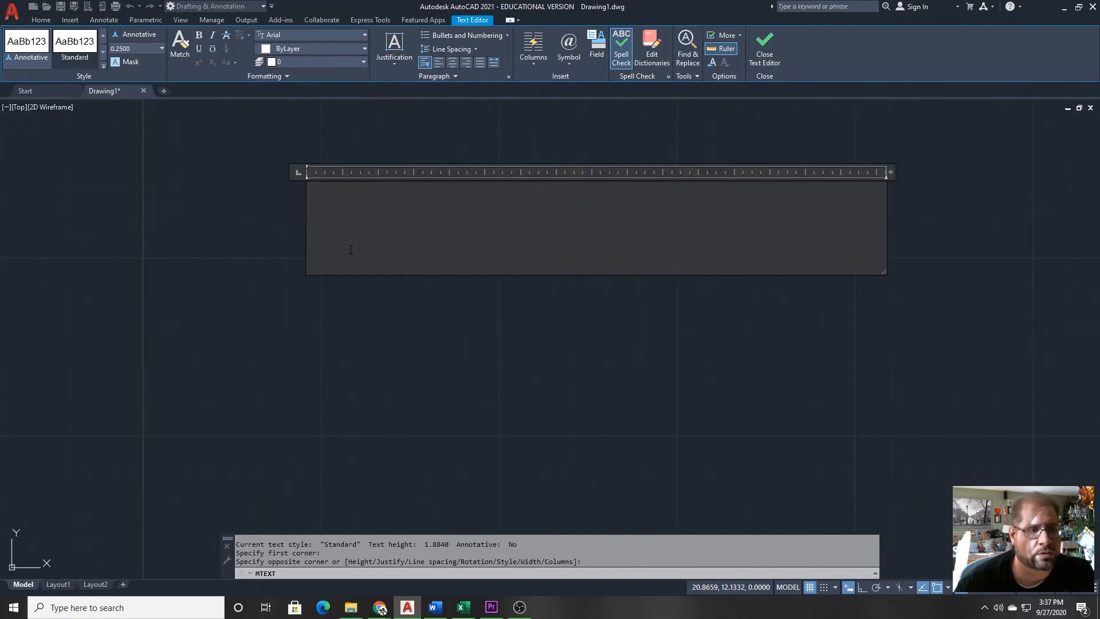
Choose Top Left justification and make the empty text frame slightly wider and taller.
left_click(401, 56)
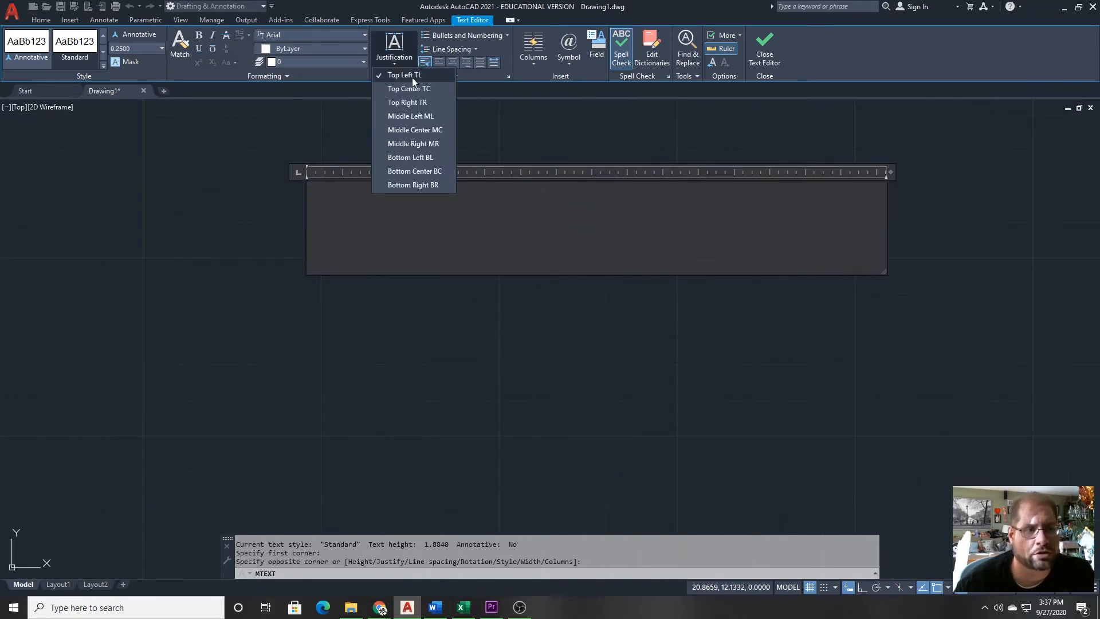
left_click(411, 78)
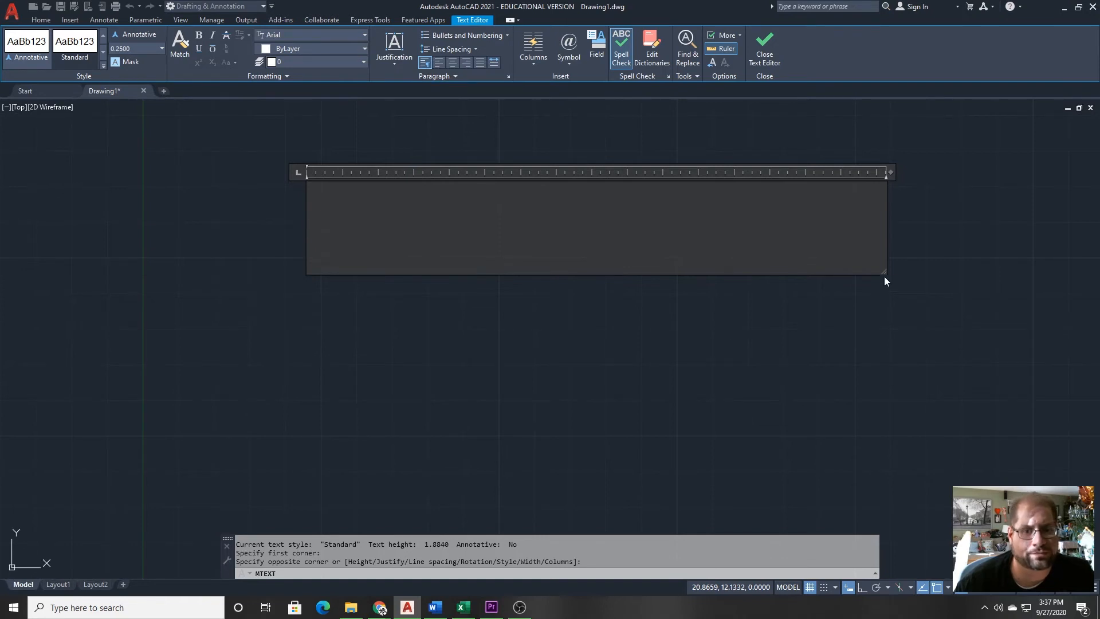
left_click_drag(884, 281, 911, 306)
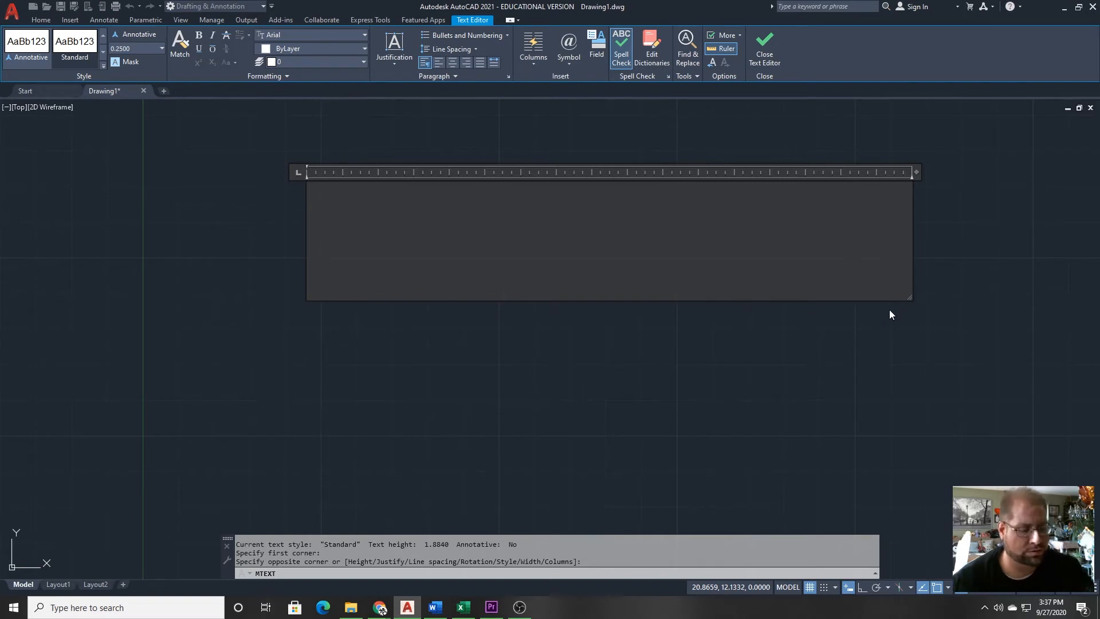
Enter a "Hello my name is" sentence with the teacher's name, and "I am a teacher at SI Tech." after a blank line.
type("H")
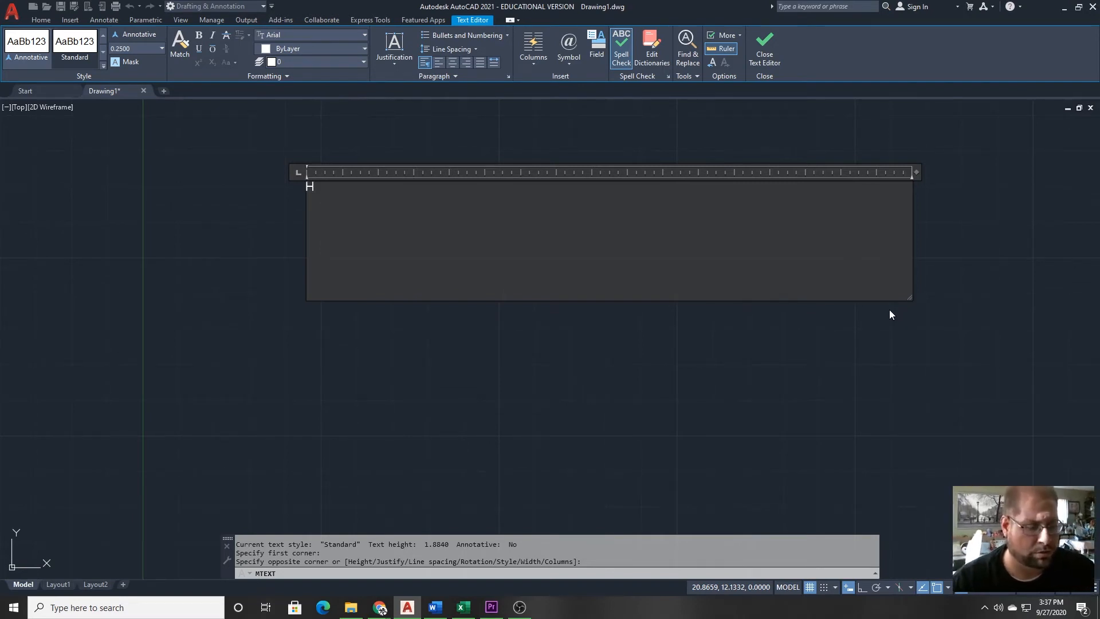
type("ello my")
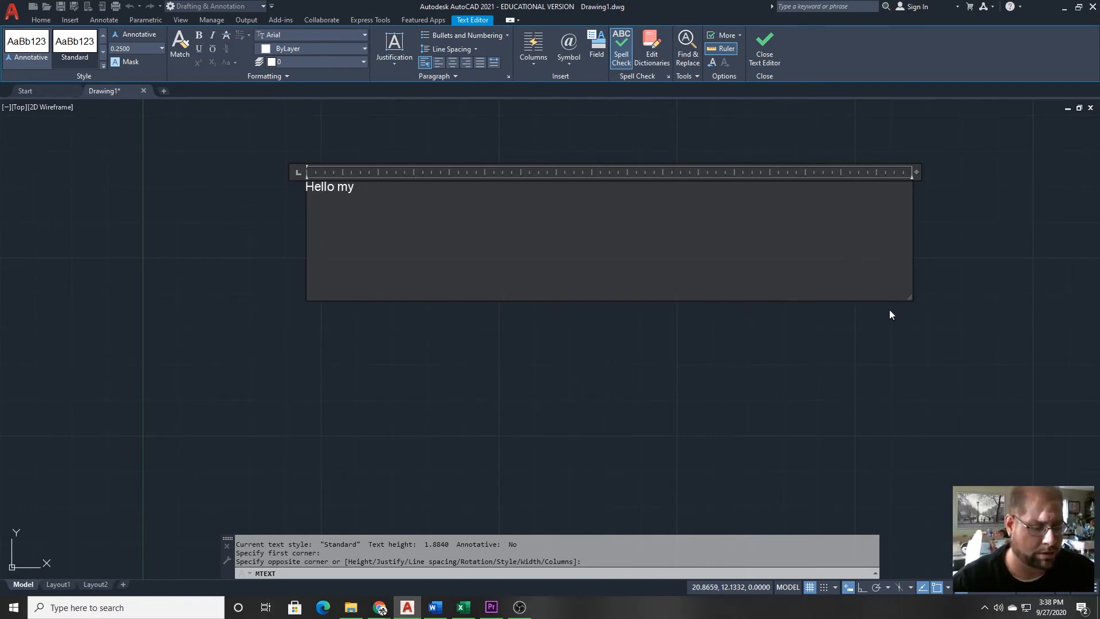
type(" name is Mr. Bur")
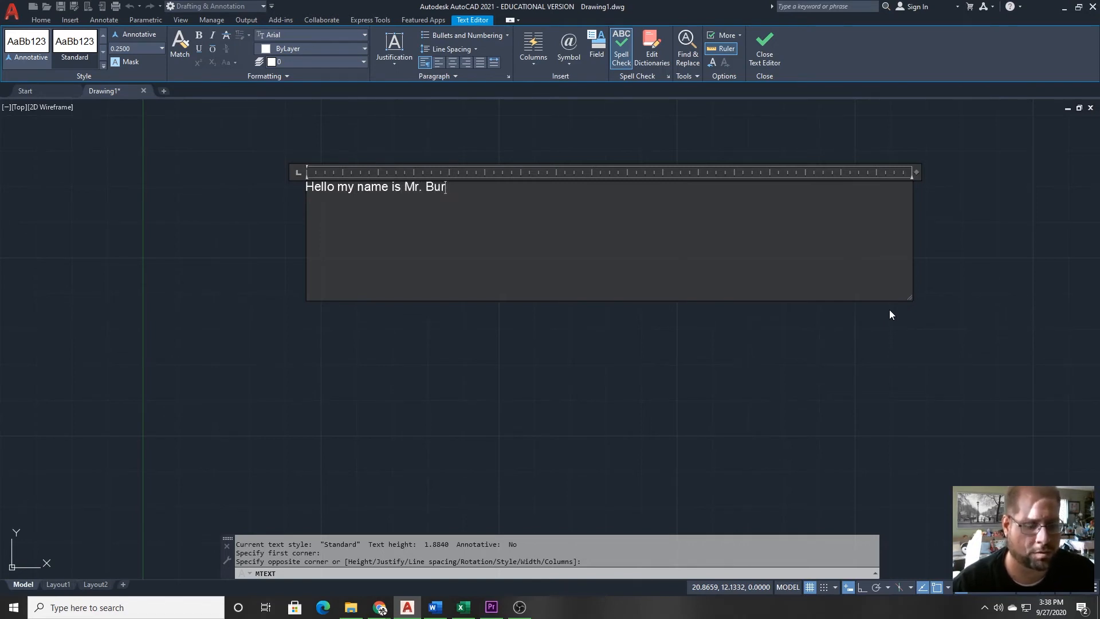
type("io.")
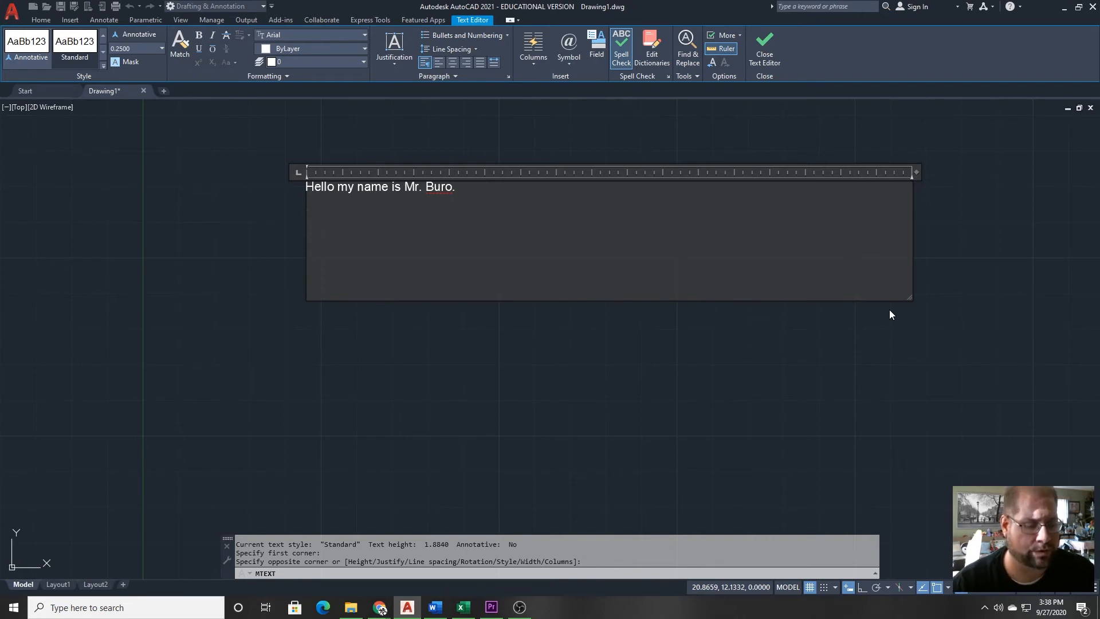
type("I am a ")
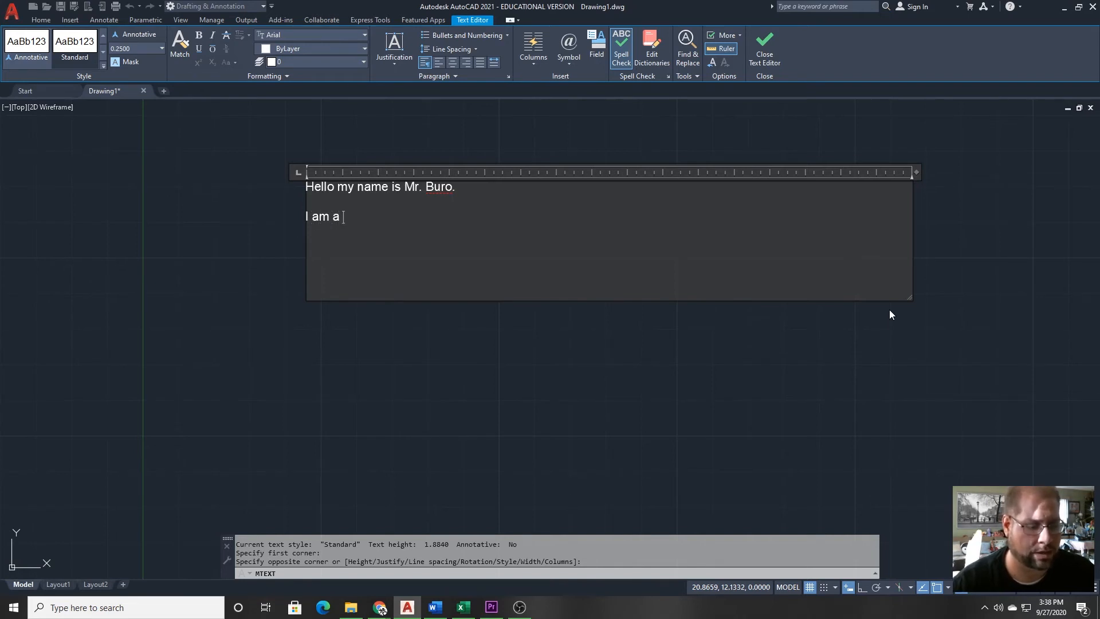
type("teacher a")
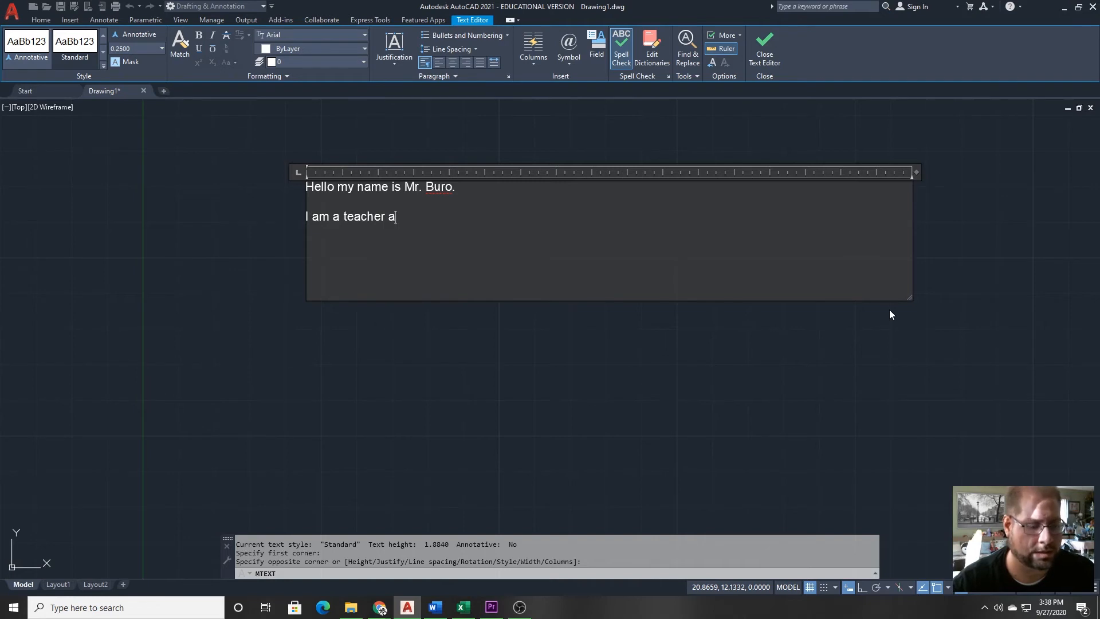
type("t SI Tech.")
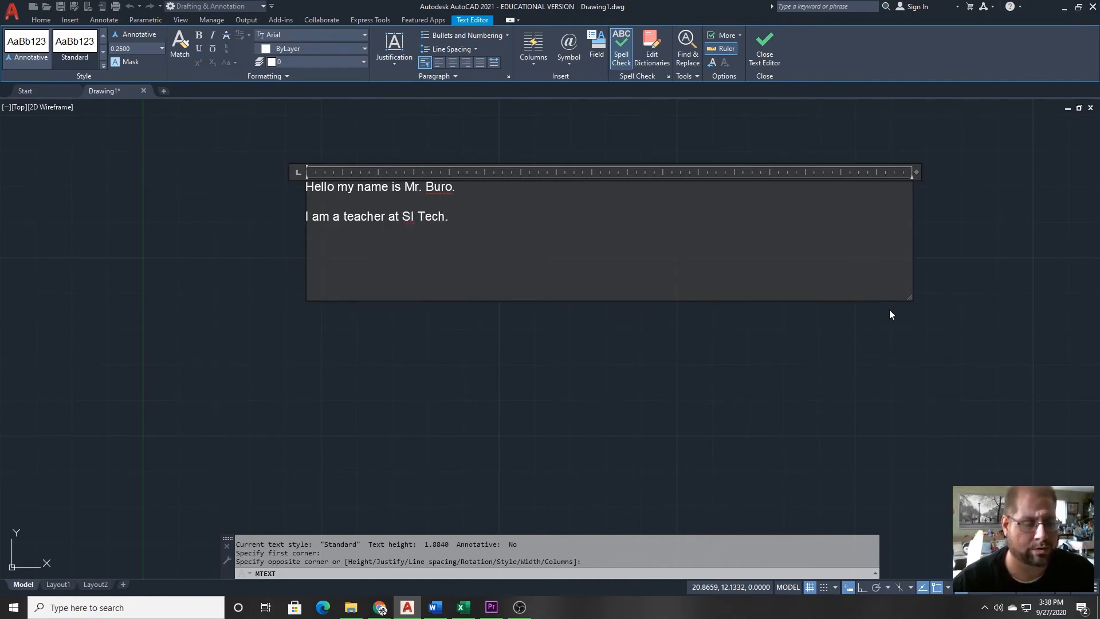
key("Return")
key("Return")
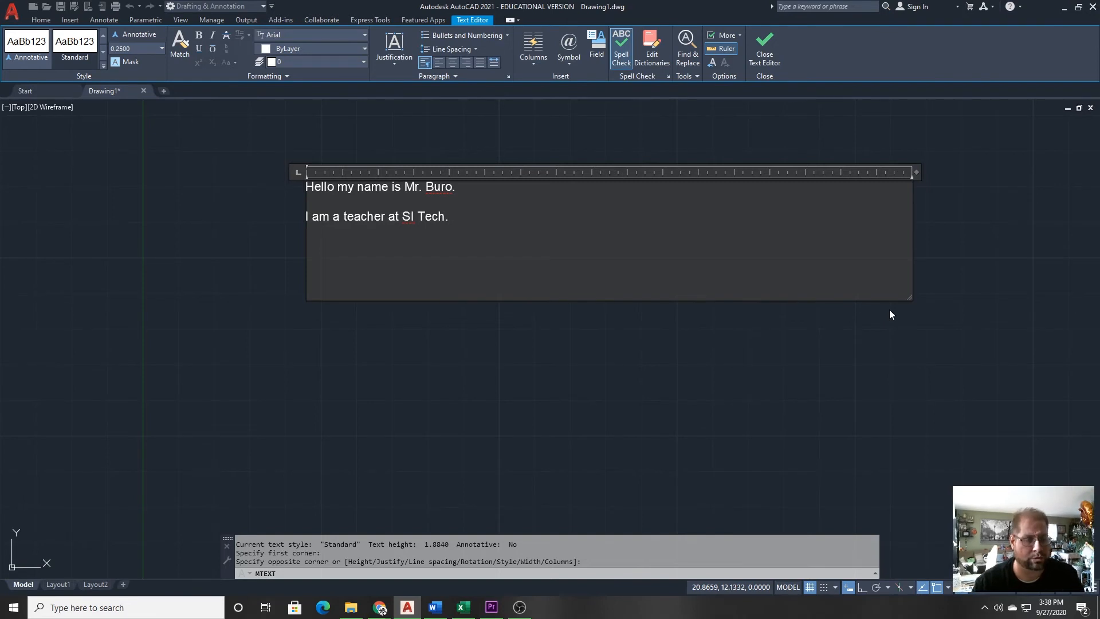
Add a filler paragraph of random letters long enough to wrap onto a third line, followed by a blank line.
type("dojh sdfsof hsdoifh osdfhohf ohfdof")
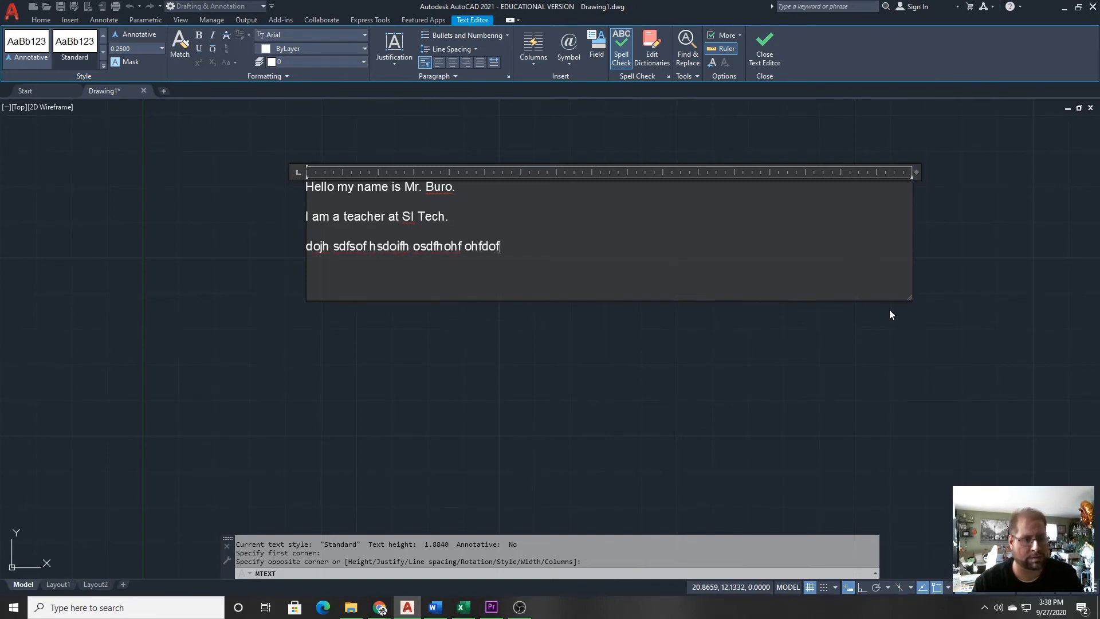
type("hsofhosfh o hf ohfo shfdos hffhfohsf")
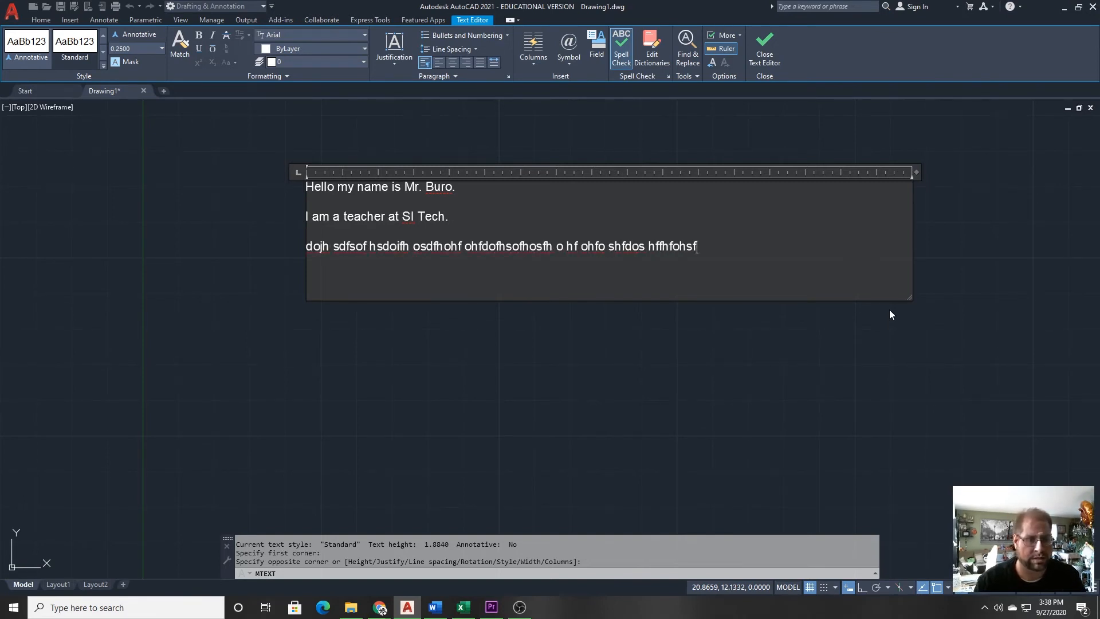
type("fohofhofho ho hfso fhof hsofhohfos")
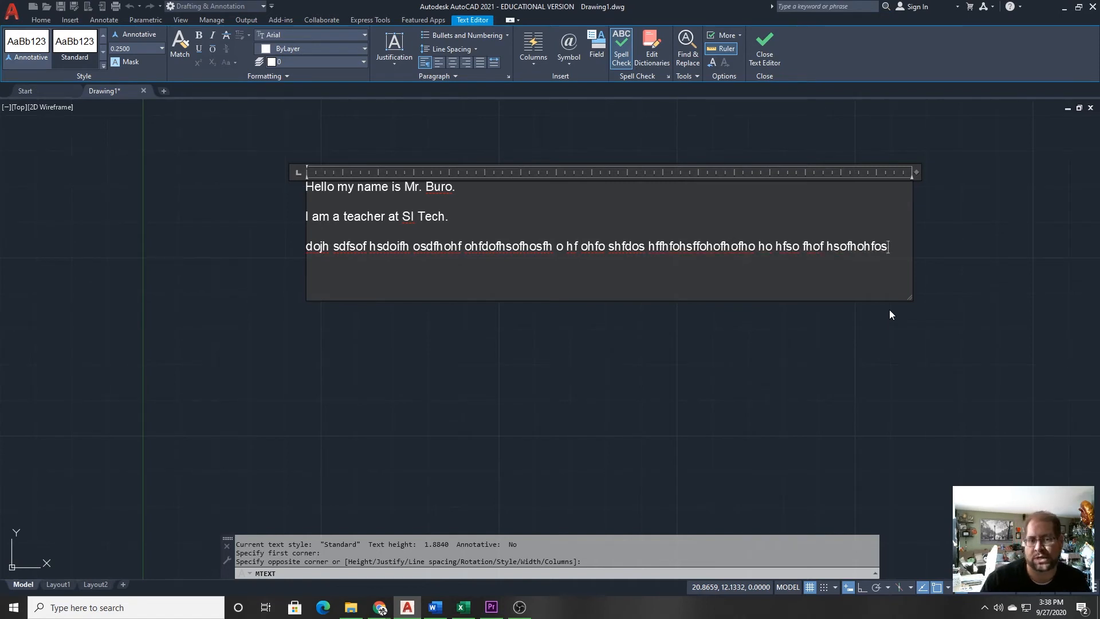
type("df hsohfoshfoshf ohsfsohfoshf hofs")
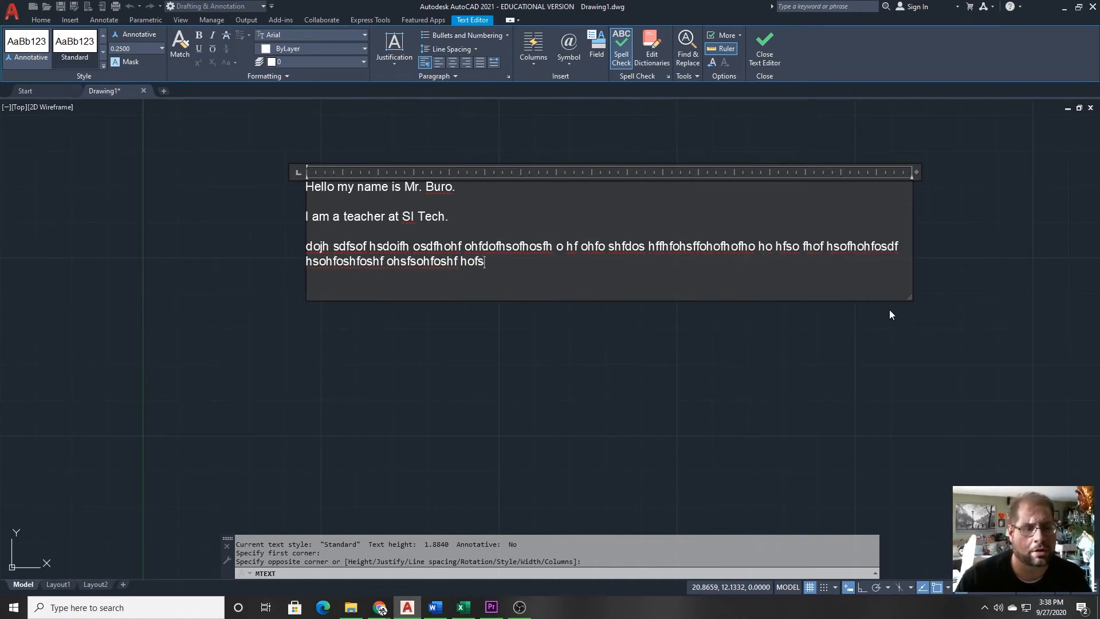
type("o hfsohff ohsfoh sohf s ohfso hfohsf hos")
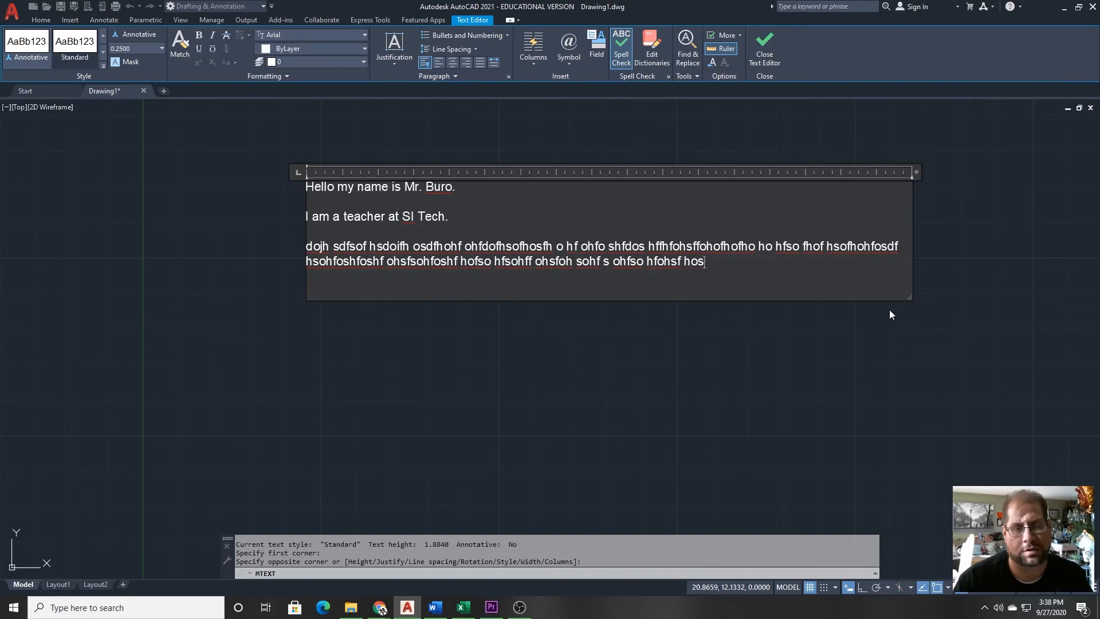
type("o hfs ohfsohfohsoh fo fosfsoh f hof fo")
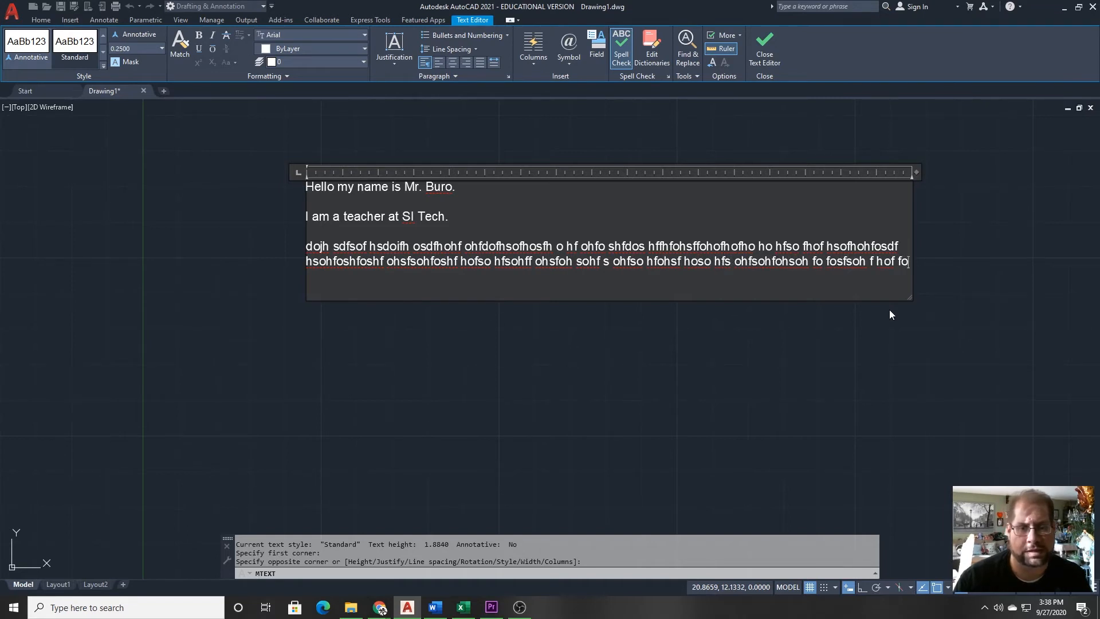
type("so fhos")
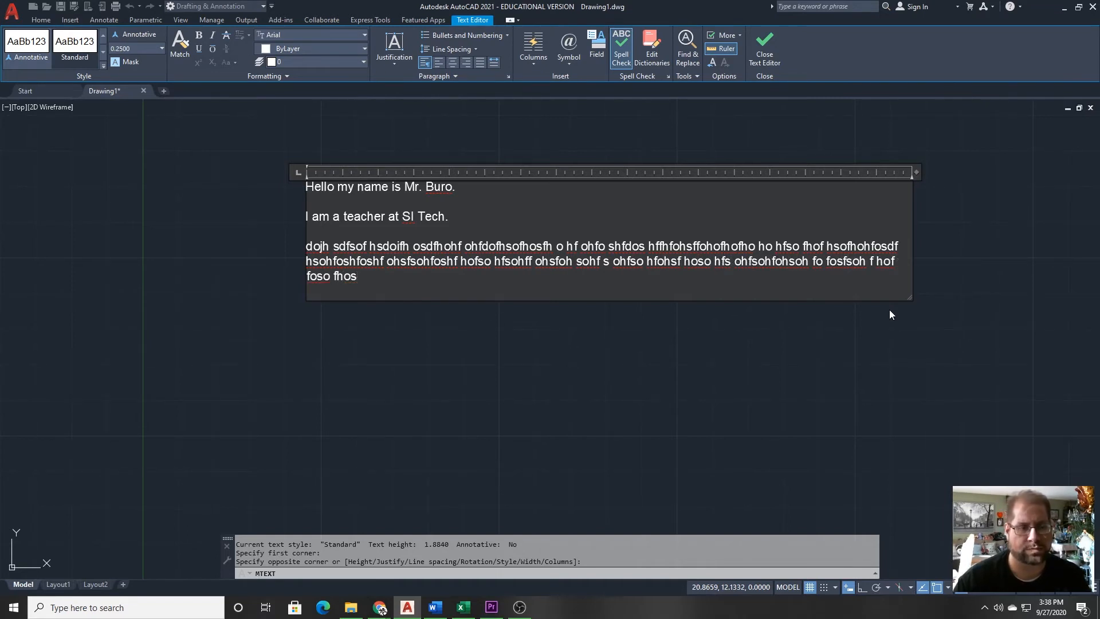
key("Return")
key("Return")
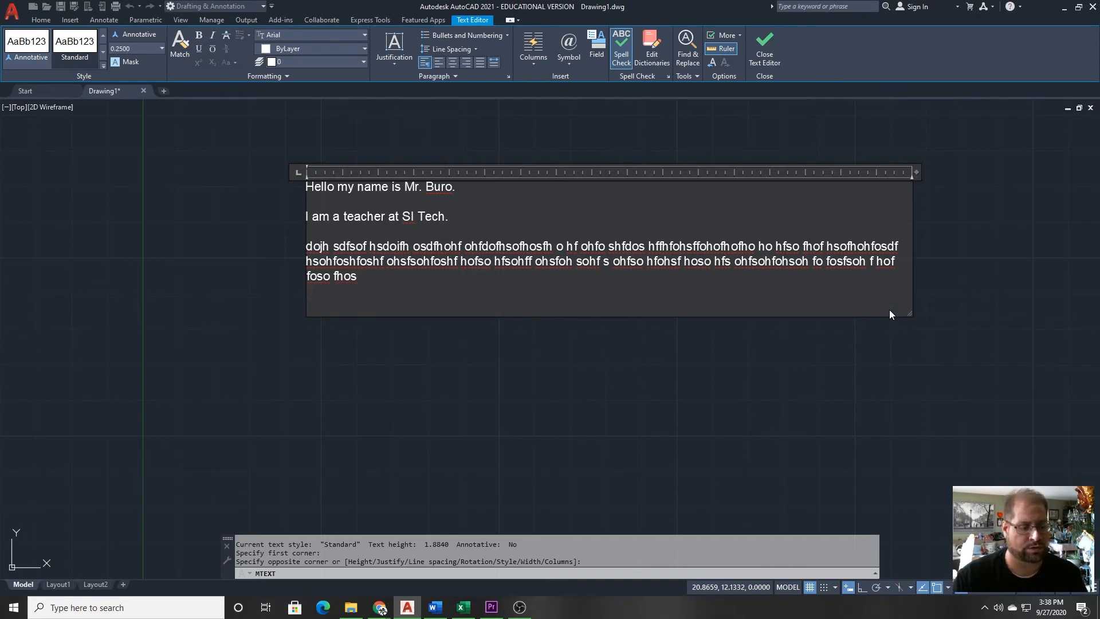
Add the closing line "This is the end.", enlarge the frame so all text fits in one column, and finish the multiline text.
type("Thi")
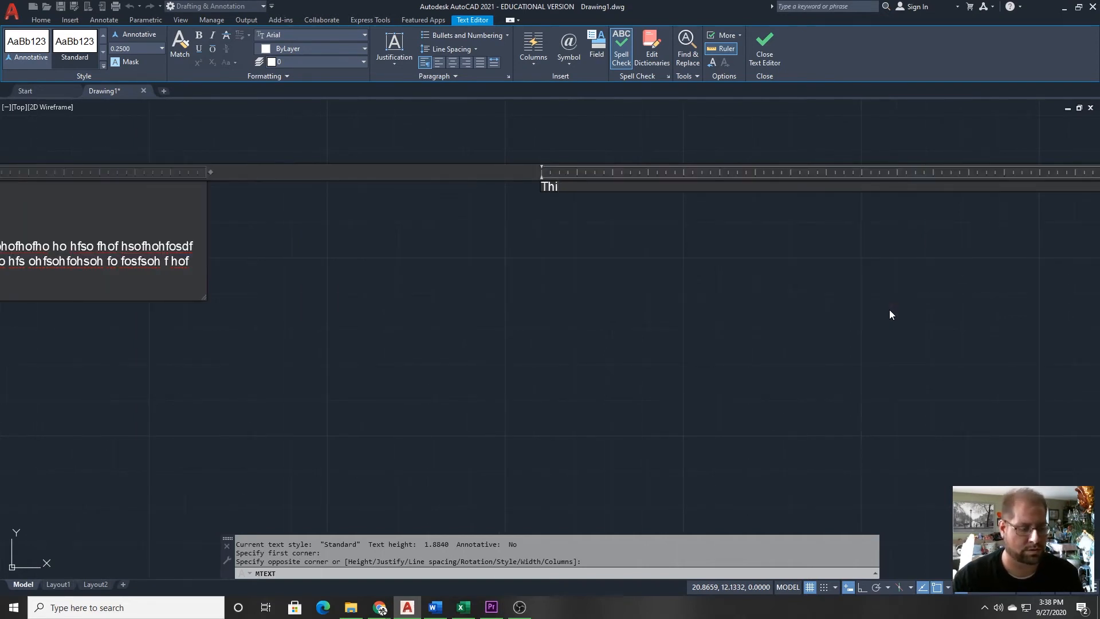
type("s is the end.")
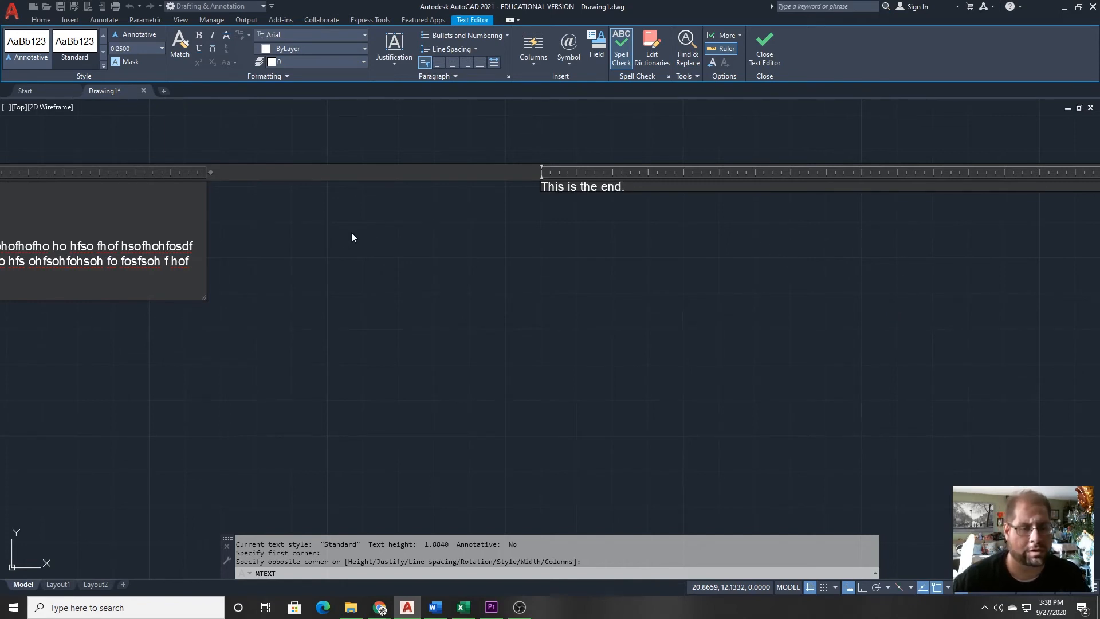
left_click_drag(204, 298, 280, 362)
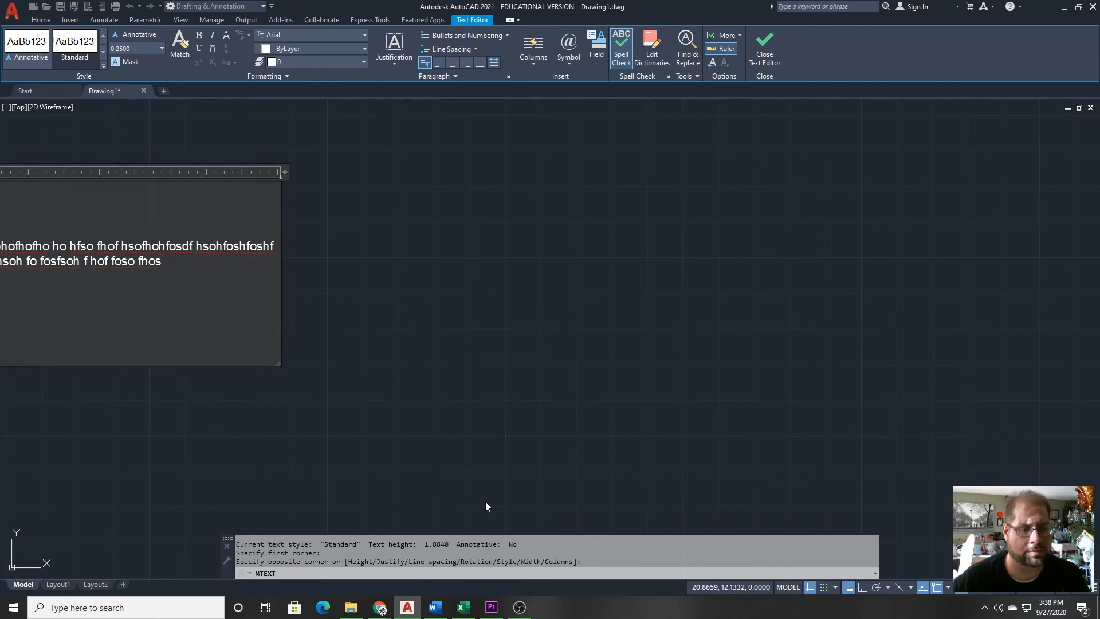
mouse_move(413, 445)
middle_mouse_down()
mouse_move(501, 427)
mouse_move(579, 434)
middle_mouse_up()
middle_click_drag(153, 393, 428, 379)
middle_click_drag(270, 399, 382, 417)
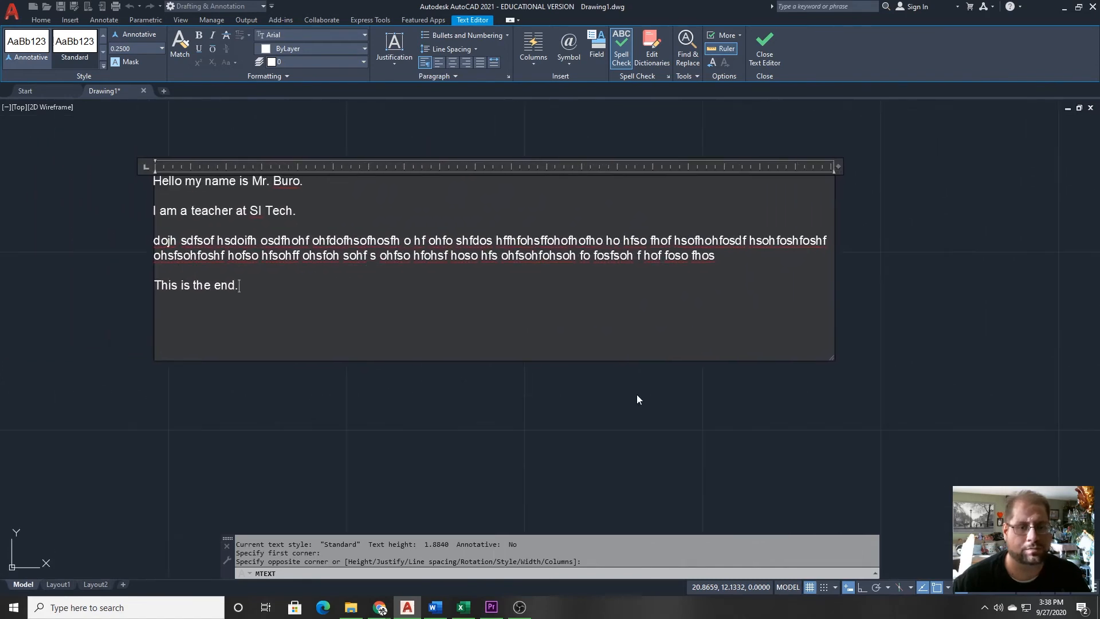
left_click(826, 375)
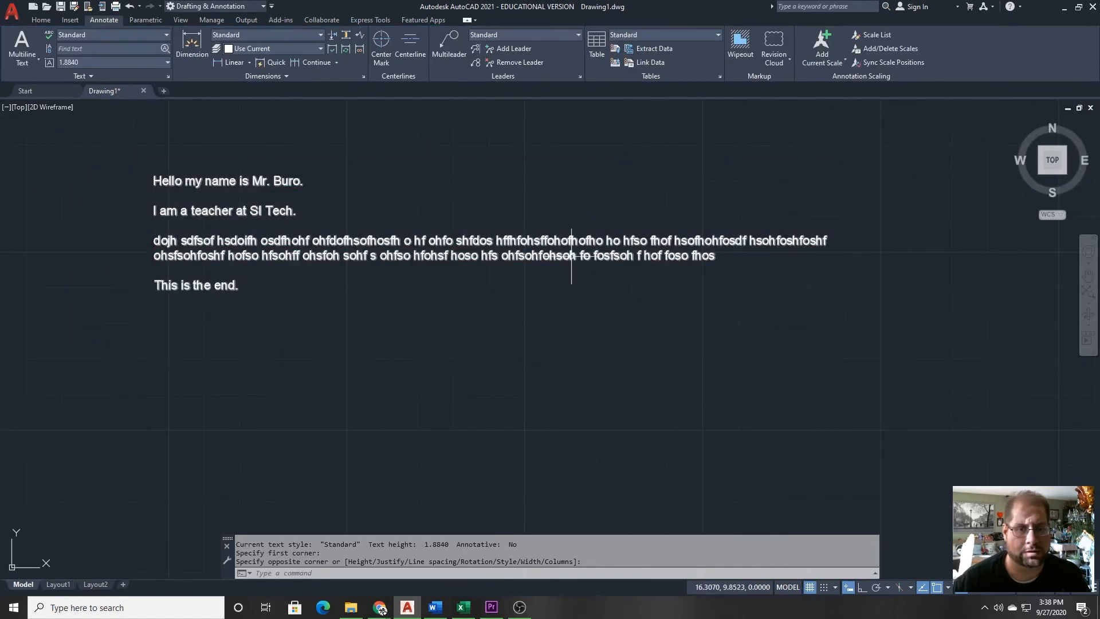
Reopen the multiline text for editing and shrink its frame so the filler paragraph wraps onto three lines.
left_click(572, 256)
double_click(835, 336)
left_click_drag(829, 359, 697, 334)
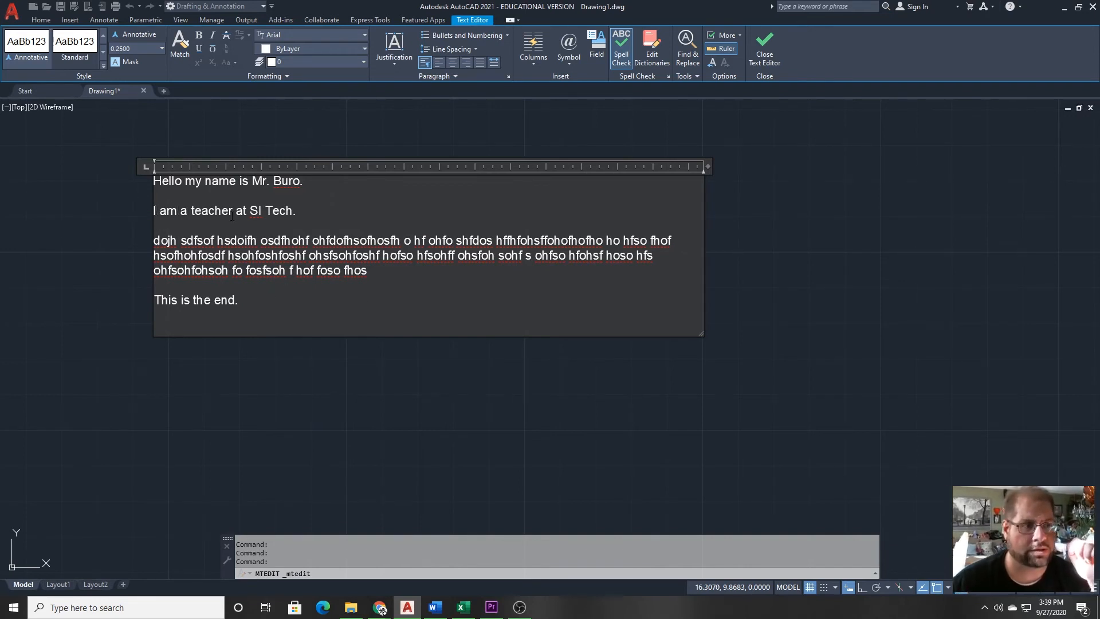
Indent the "I am a teacher at SI Tech." line and the first line of the filler paragraph by one tab each.
key("Tab")
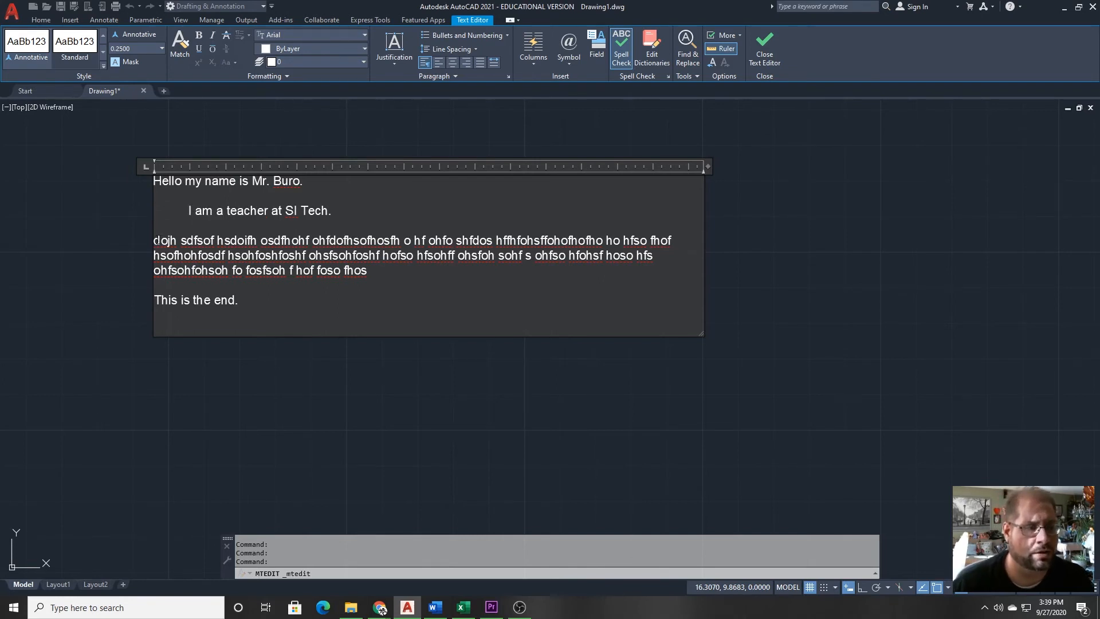
key("Down")
key("Down")
key("Tab")
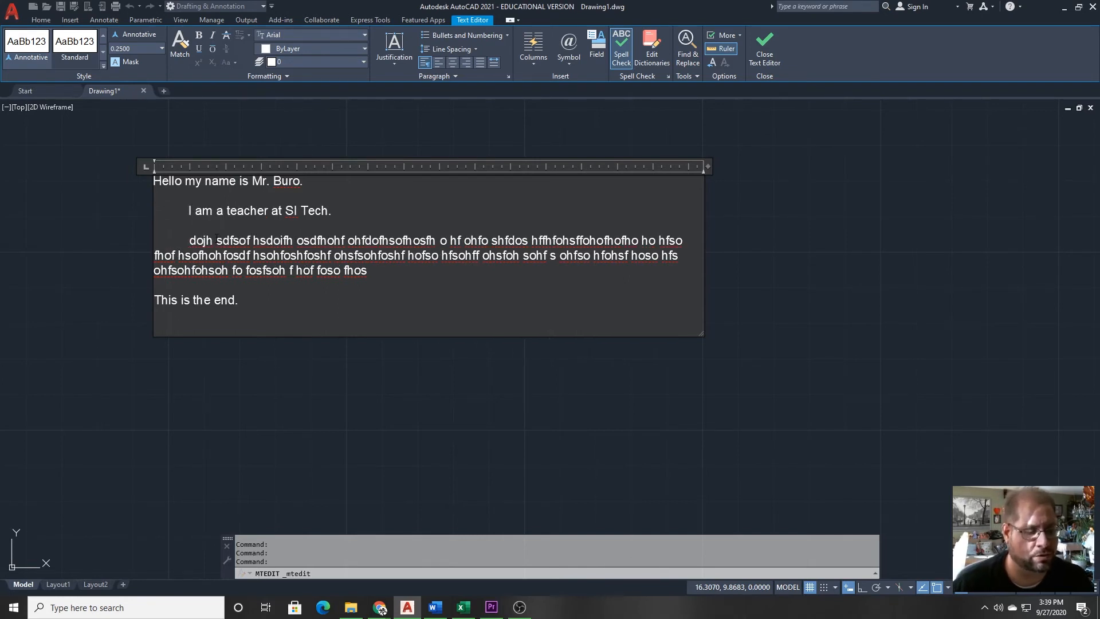
Insert the word "Paragraph" followed by a space in front of the filler paragraph's first word.
type("Paragrap")
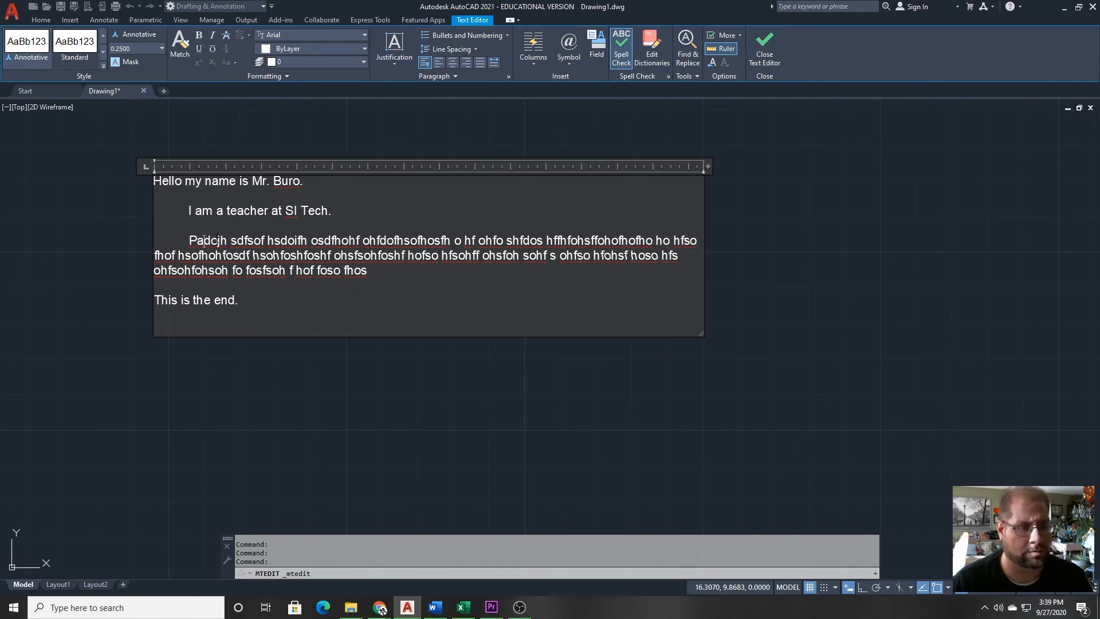
type("h do")
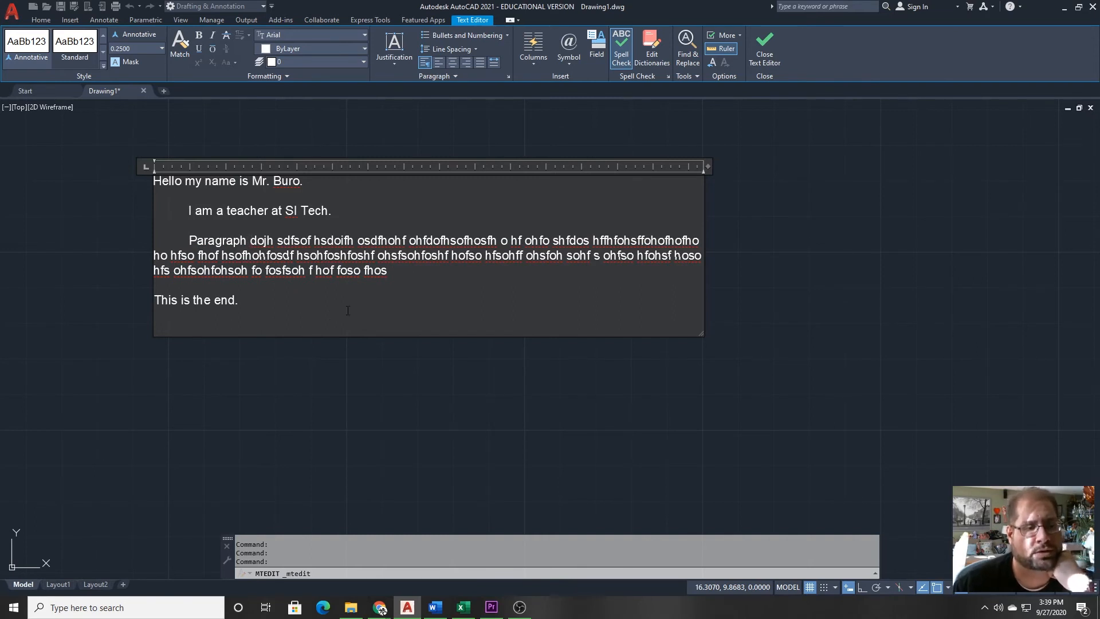
Try Top Center justification on the multiline text, and return all of its text to Top Left.
left_click_drag(237, 300, 154, 300)
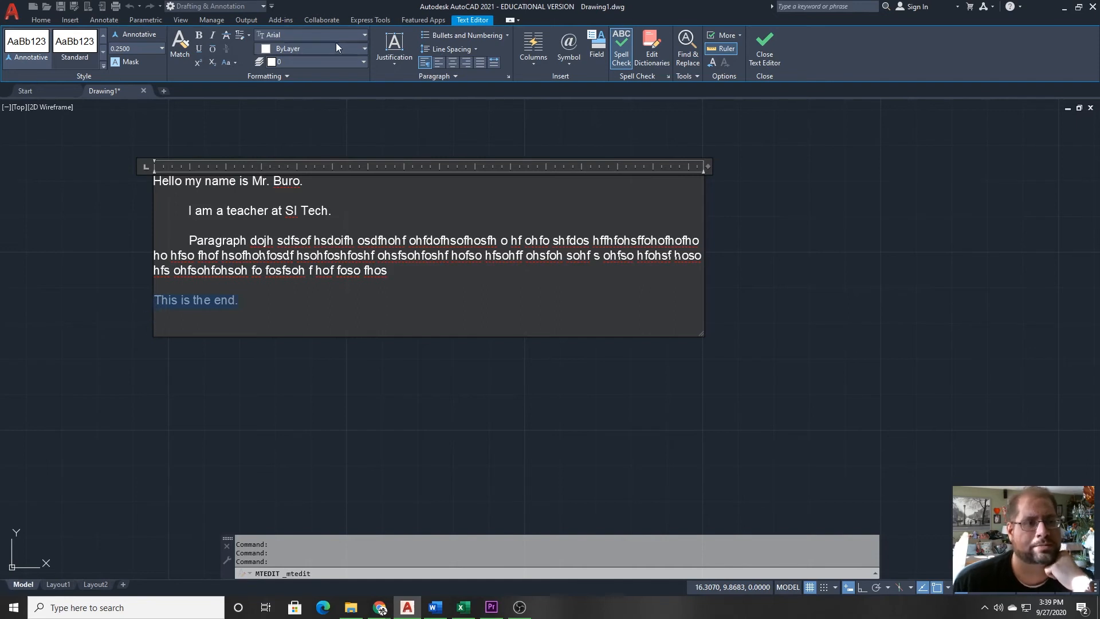
left_click(391, 64)
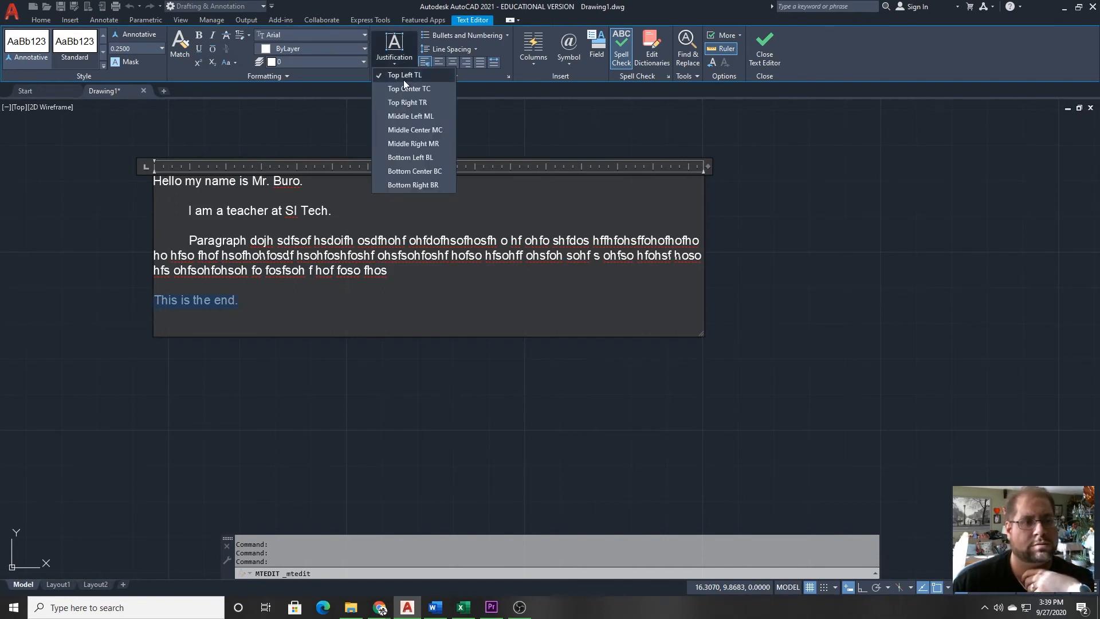
left_click(403, 88)
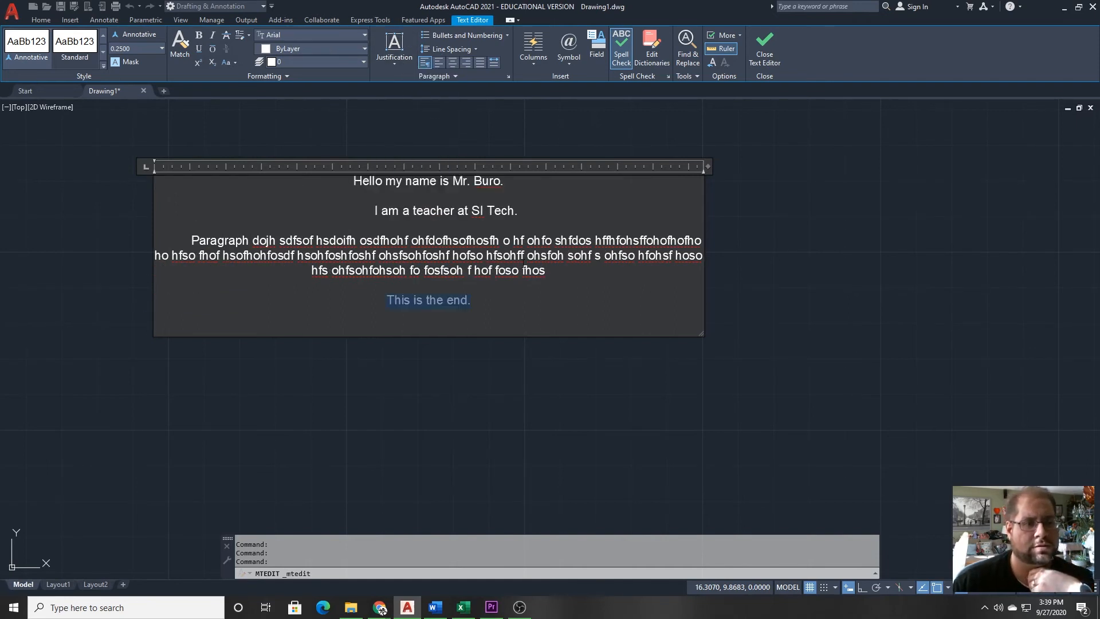
left_click(522, 270)
left_click_drag(521, 307, 161, 173)
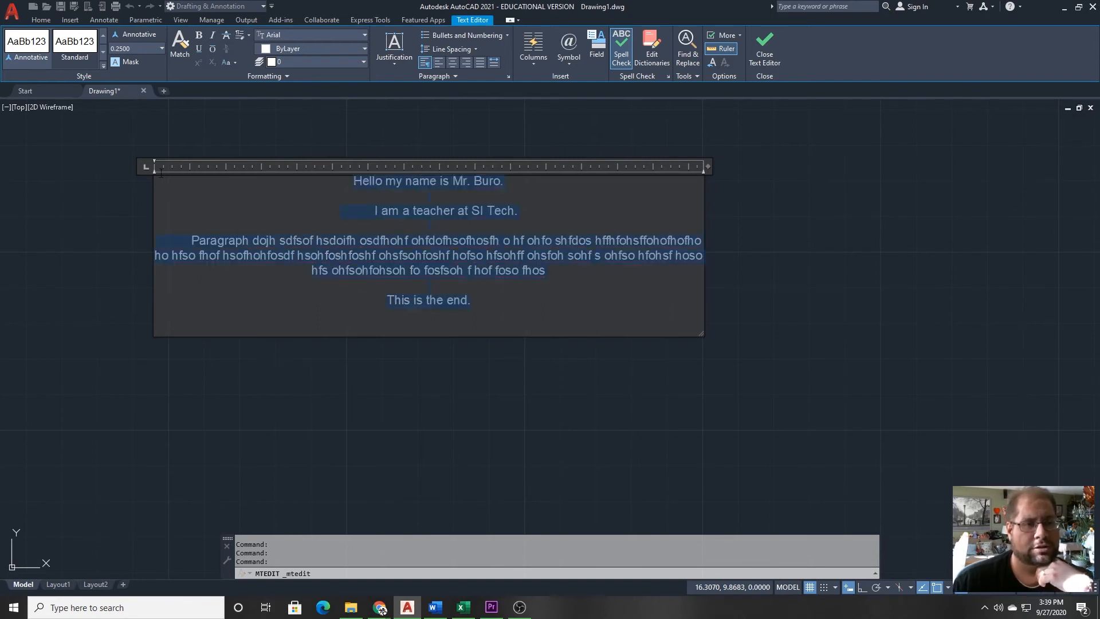
left_click(396, 60)
left_click(396, 92)
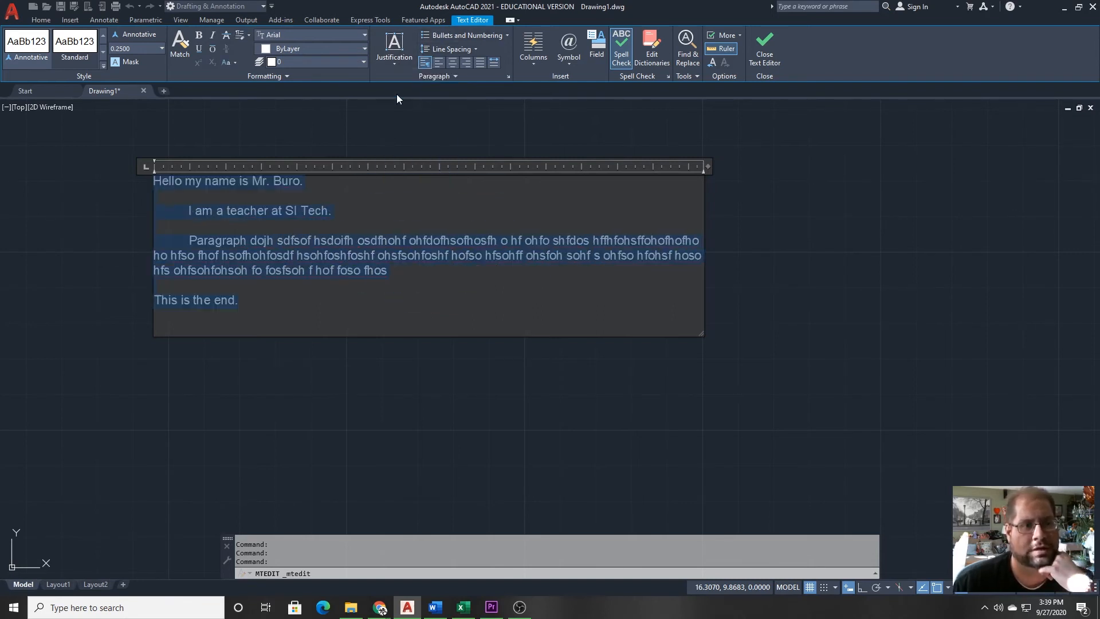
Try center and right paragraph alignment on all of the text, and finish with left alignment.
left_click(452, 67)
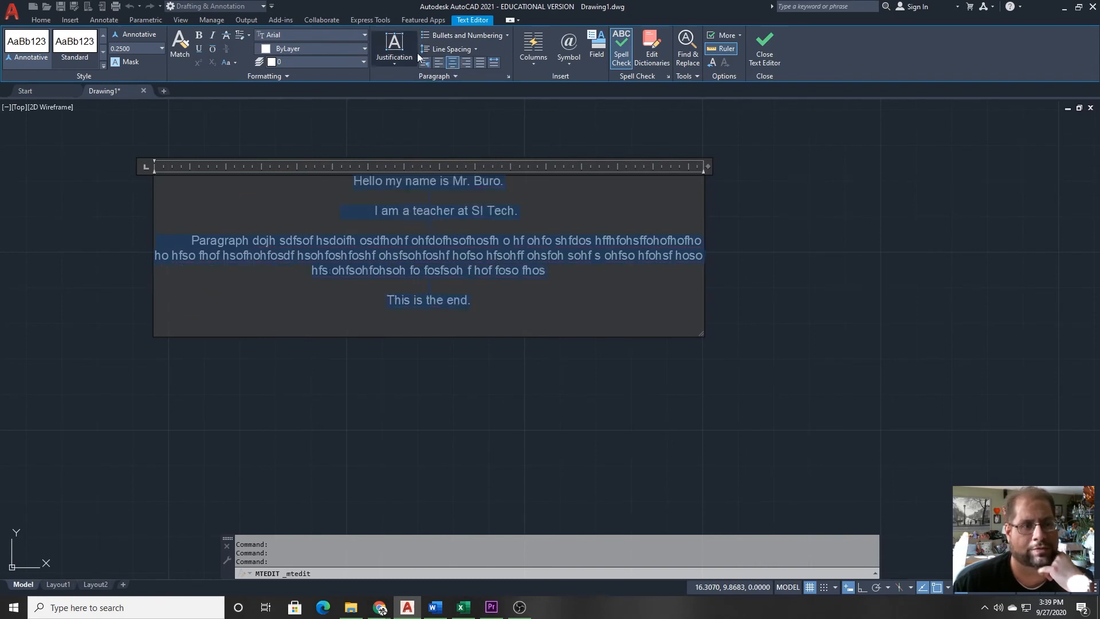
left_click(437, 63)
left_click(453, 64)
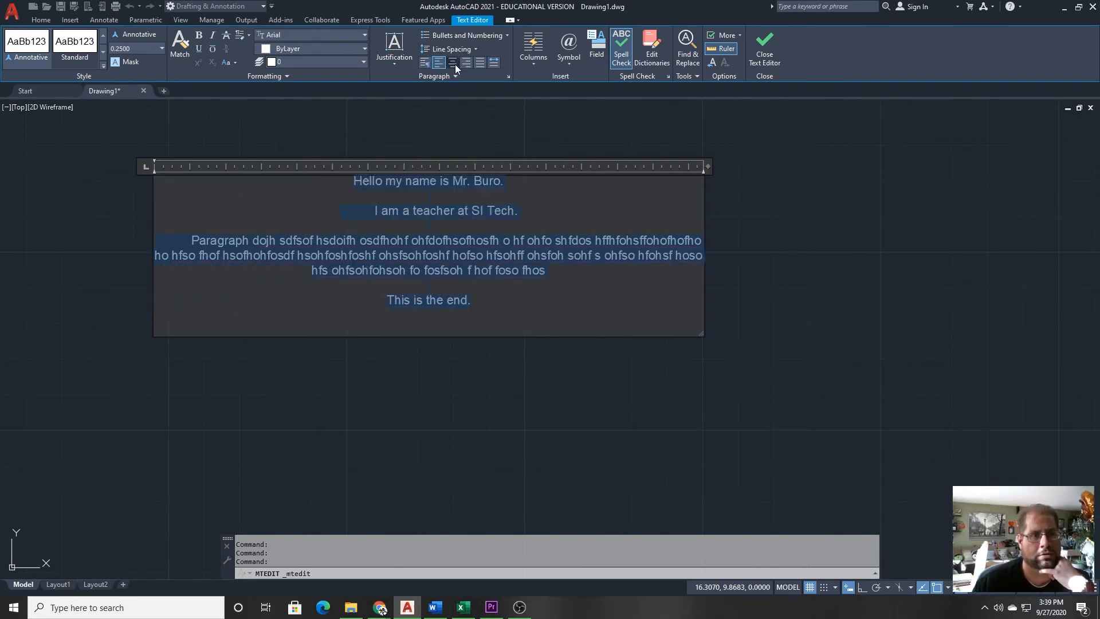
left_click(465, 63)
left_click(452, 66)
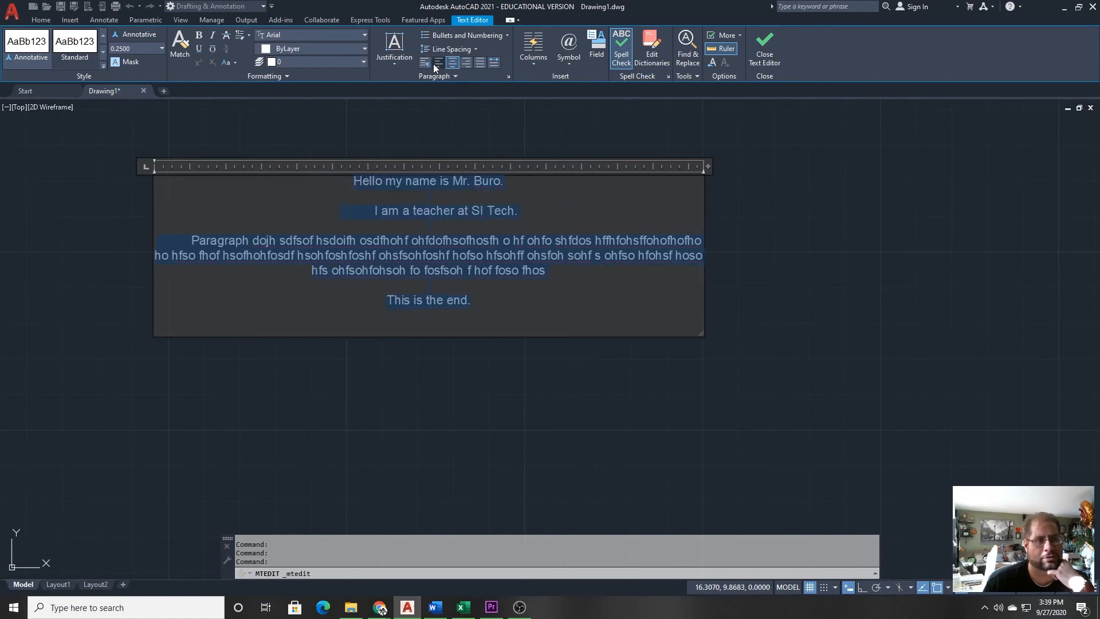
left_click(435, 64)
left_click(418, 277)
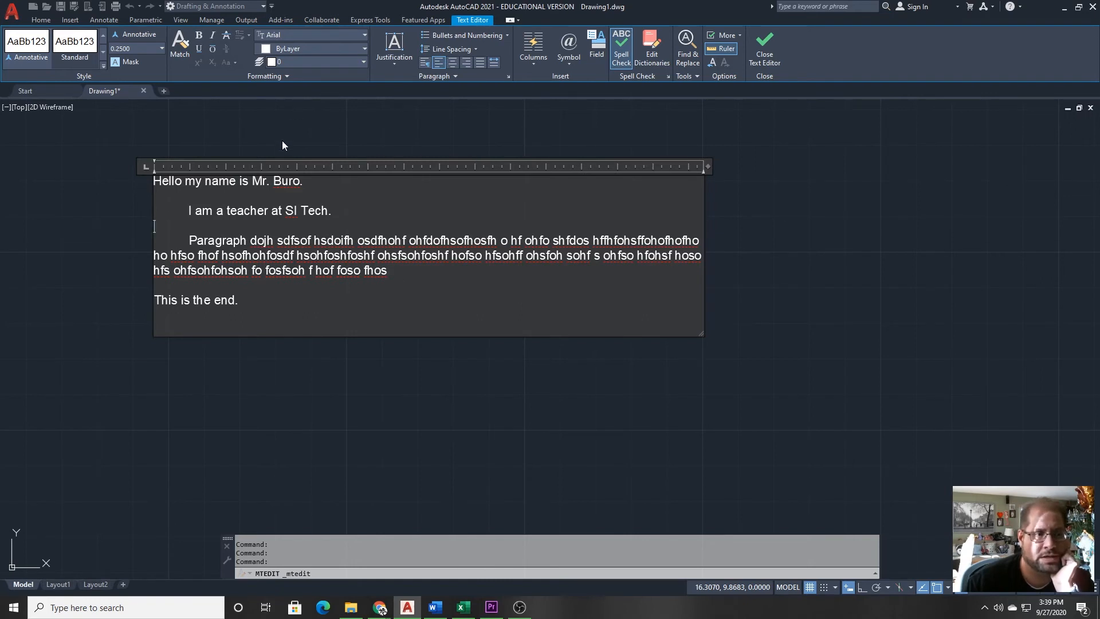
Italicize the filler paragraph after trying bold on it, and underline the name at the end of the first line.
triple_click(426, 270)
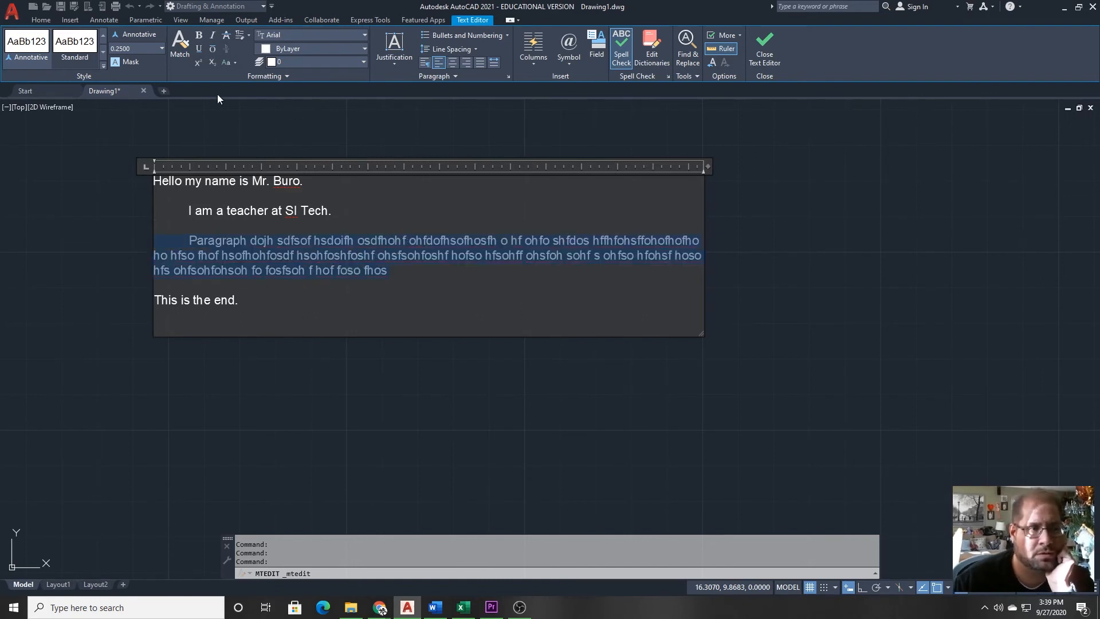
left_click(199, 36)
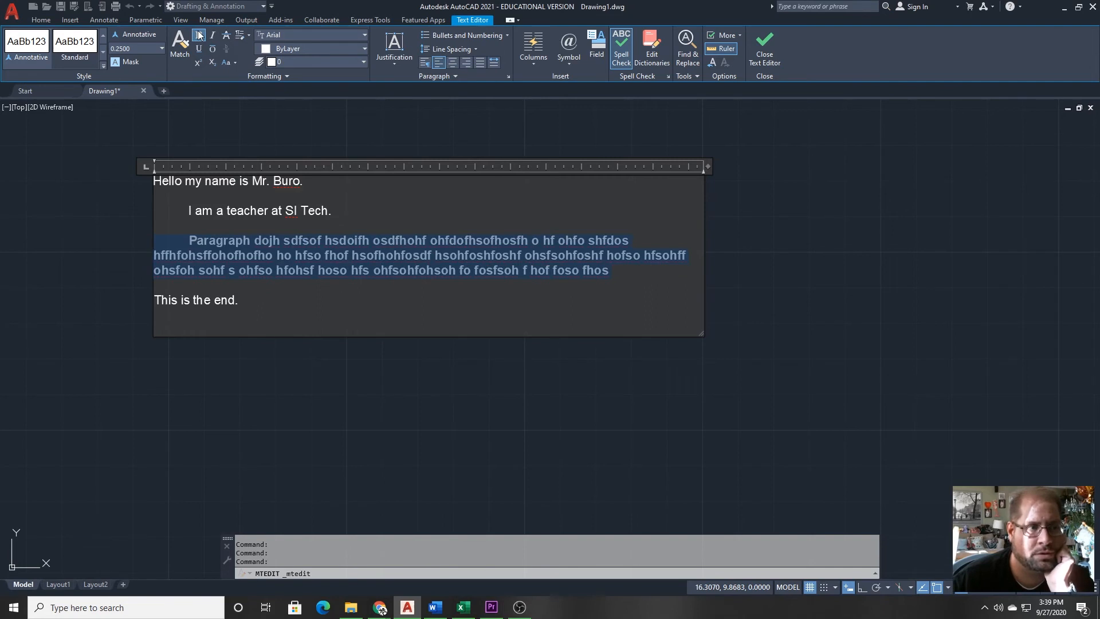
left_click(199, 36)
left_click(213, 36)
left_click(396, 280)
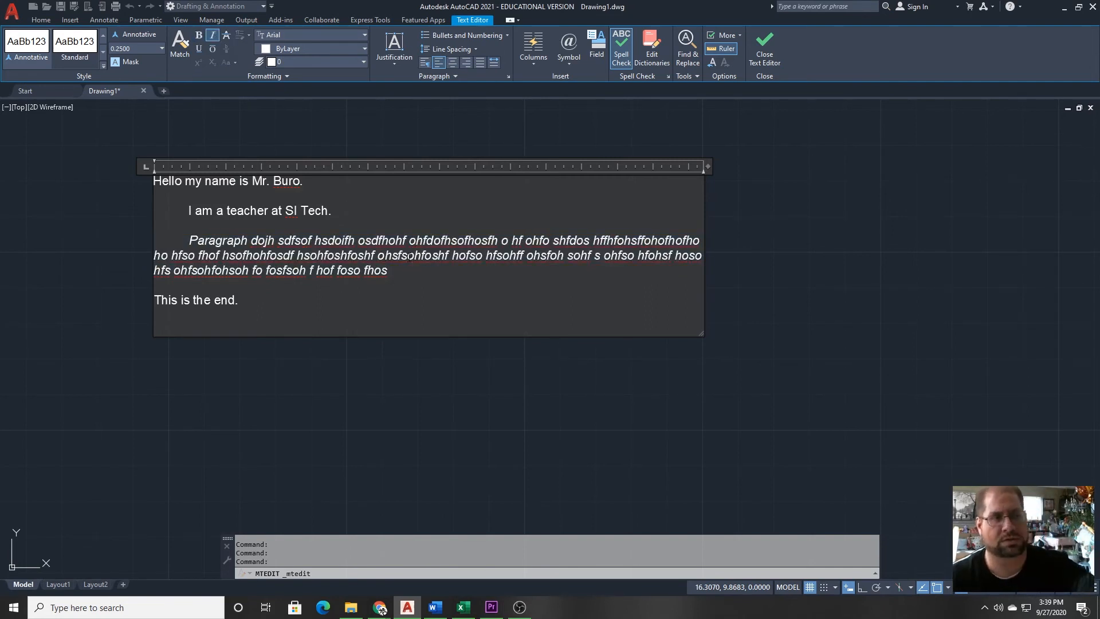
left_click_drag(317, 187, 252, 182)
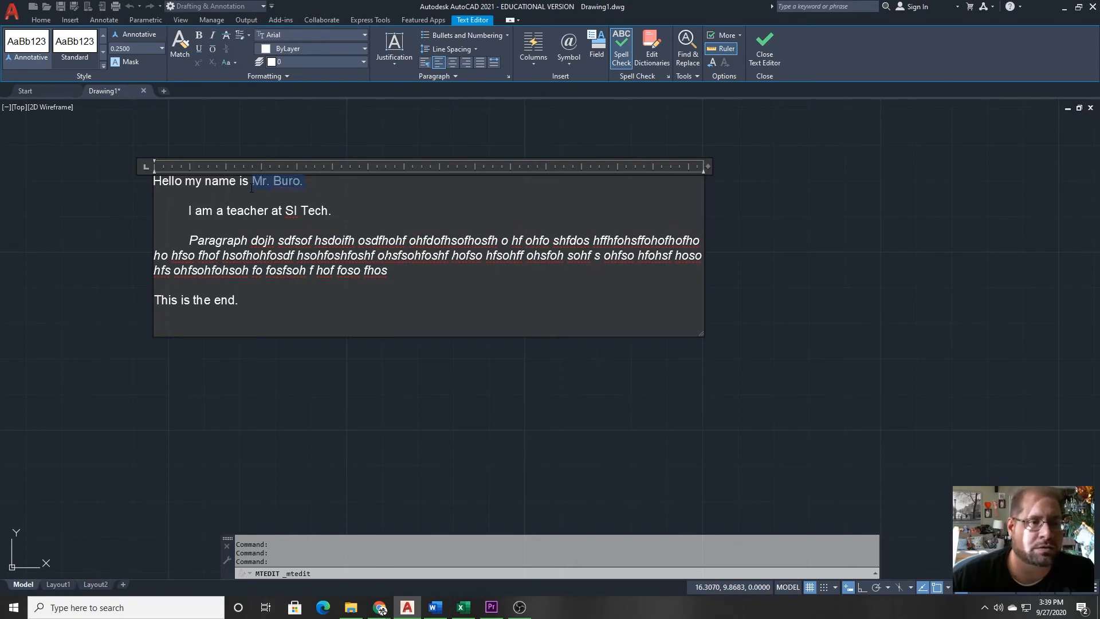
left_click(357, 179)
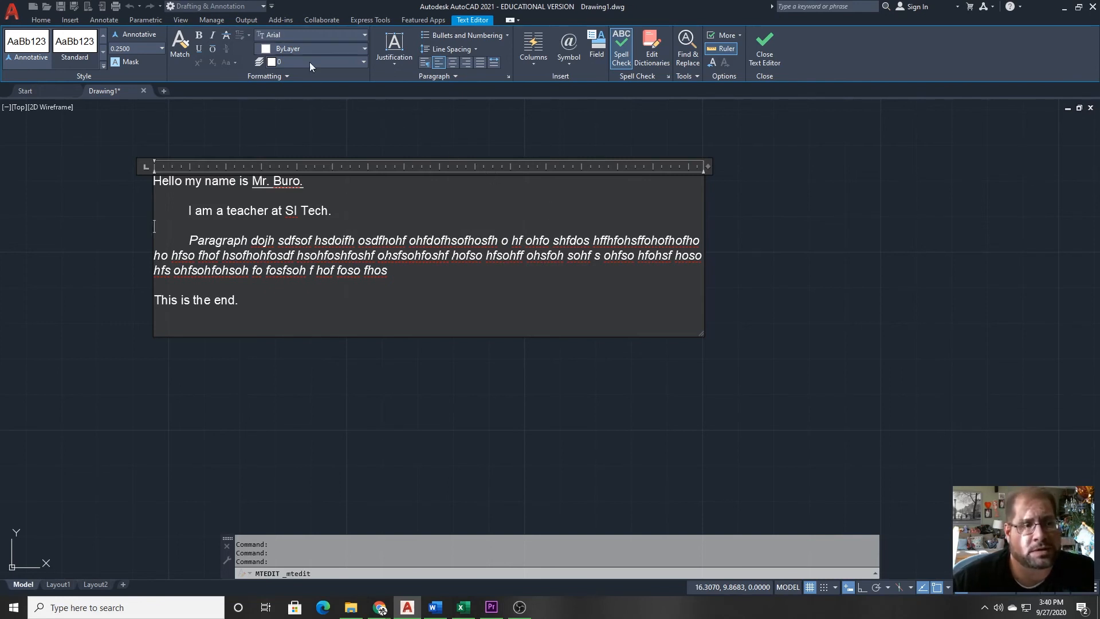
Color the filler paragraph after its first letter red (237,31,36), the text from the first line's end through "SI Tech." blue, and close the editor.
triple_click(407, 261)
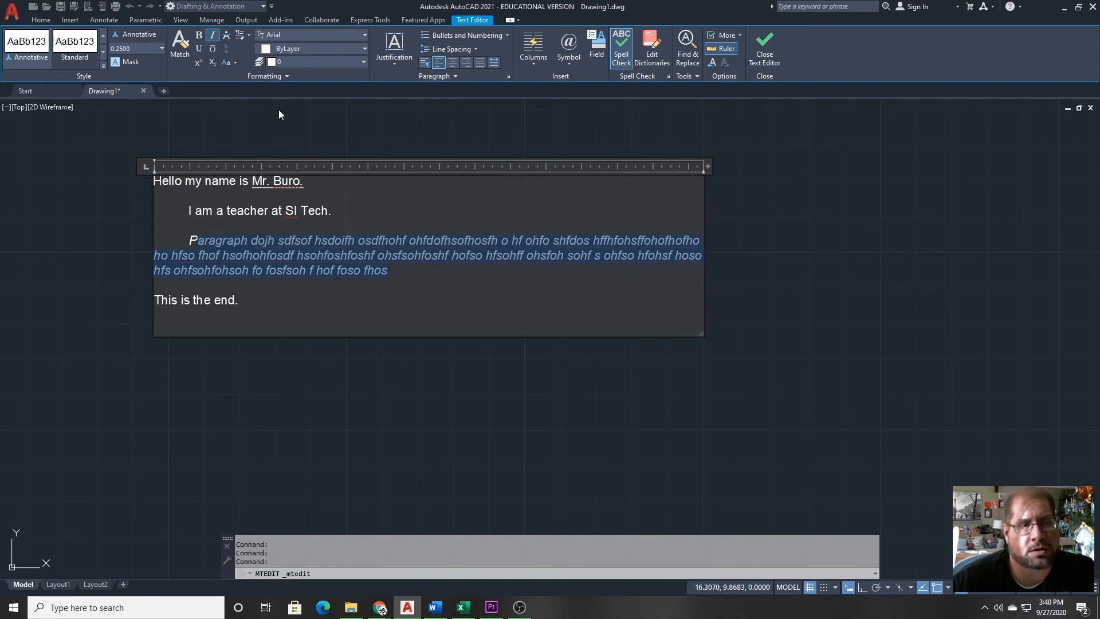
left_click(304, 49)
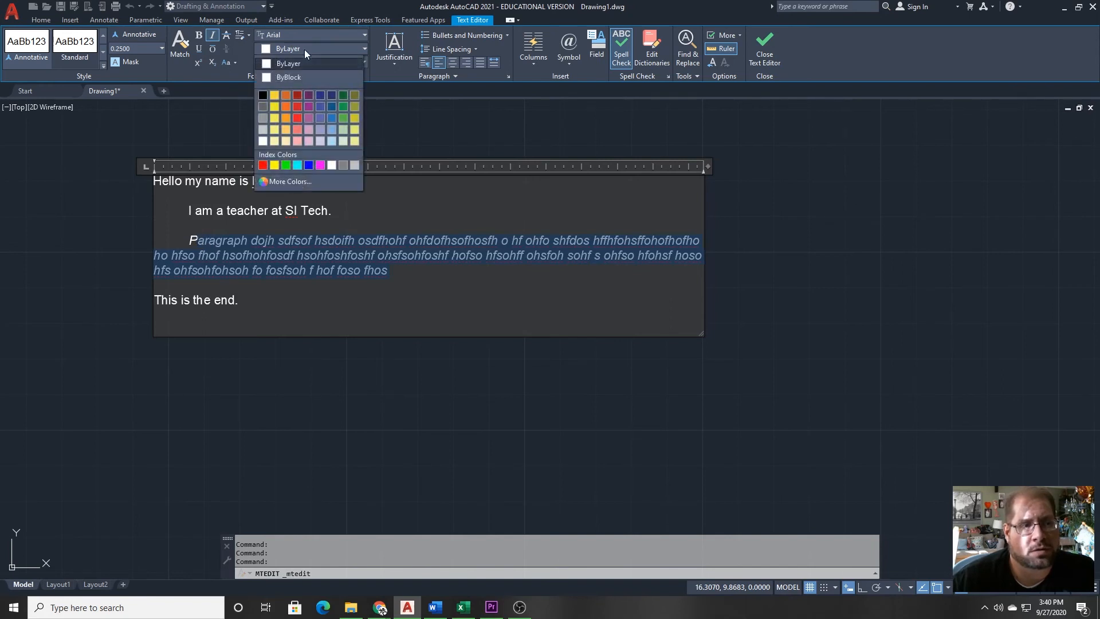
left_click(299, 122)
left_click_drag(334, 210, 214, 181)
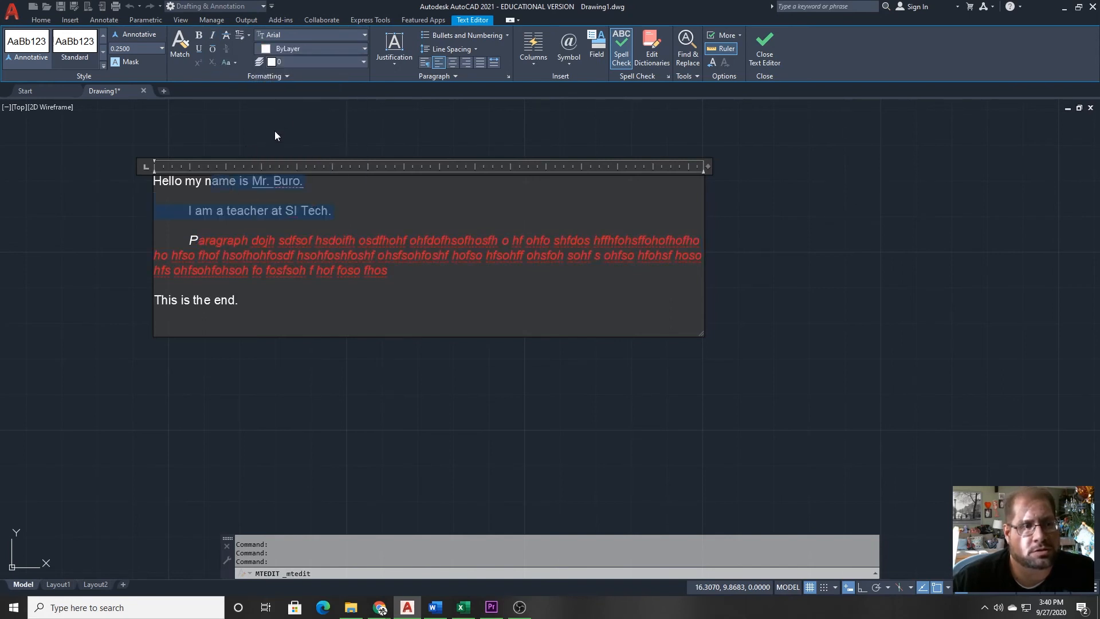
left_click(307, 48)
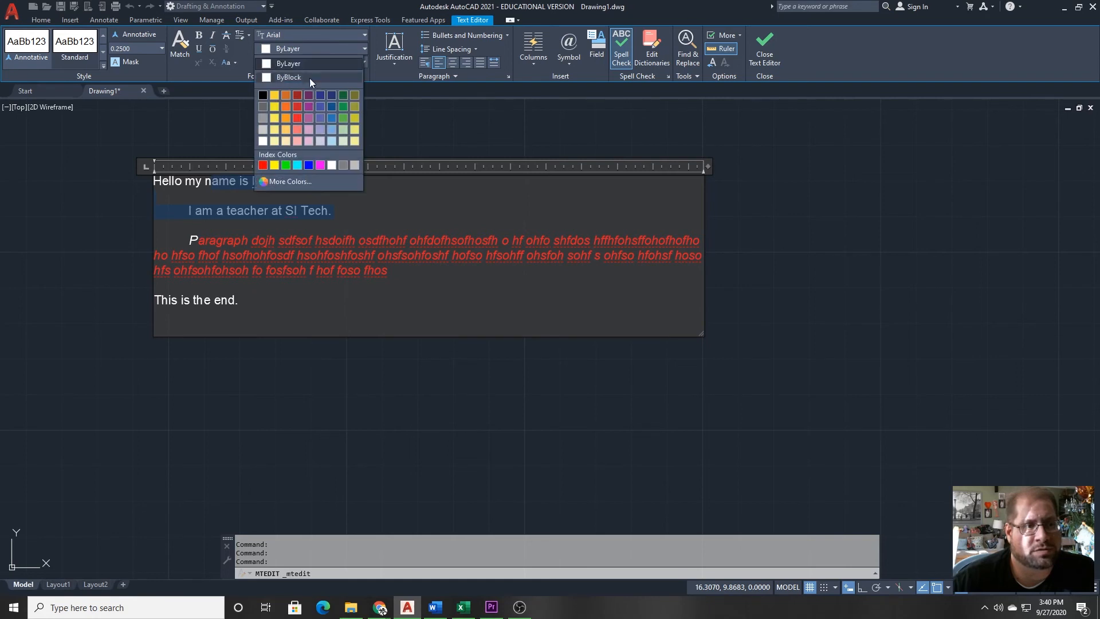
left_click(309, 165)
left_click(410, 241)
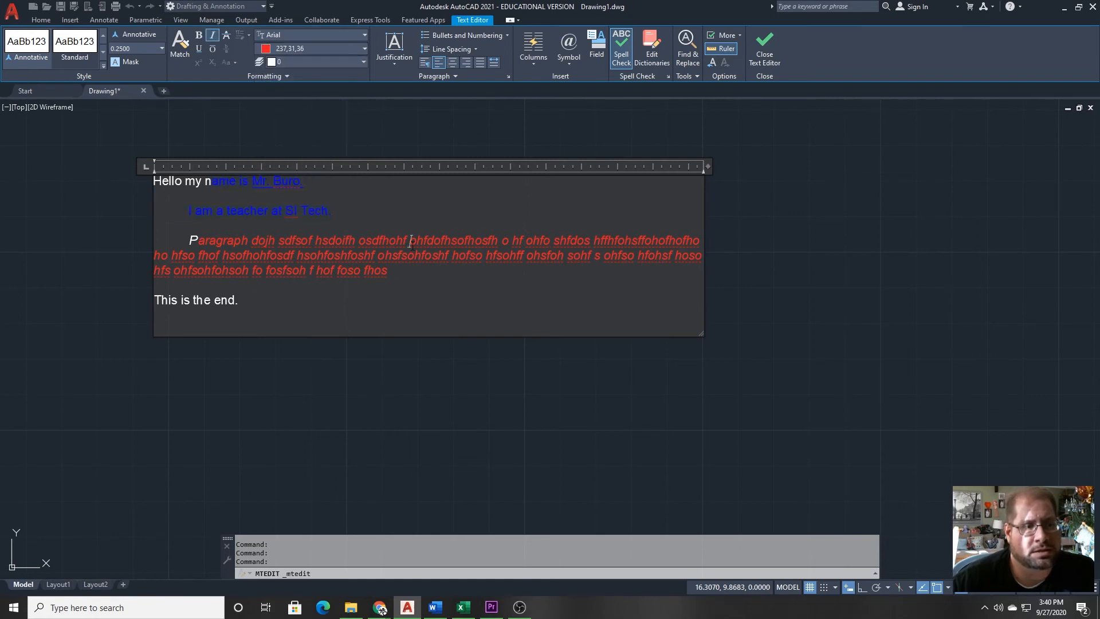
left_click(562, 391)
Move the multiline text by its upper-left grip, first straight down and then up to the right.
left_click(467, 315)
left_click(336, 250)
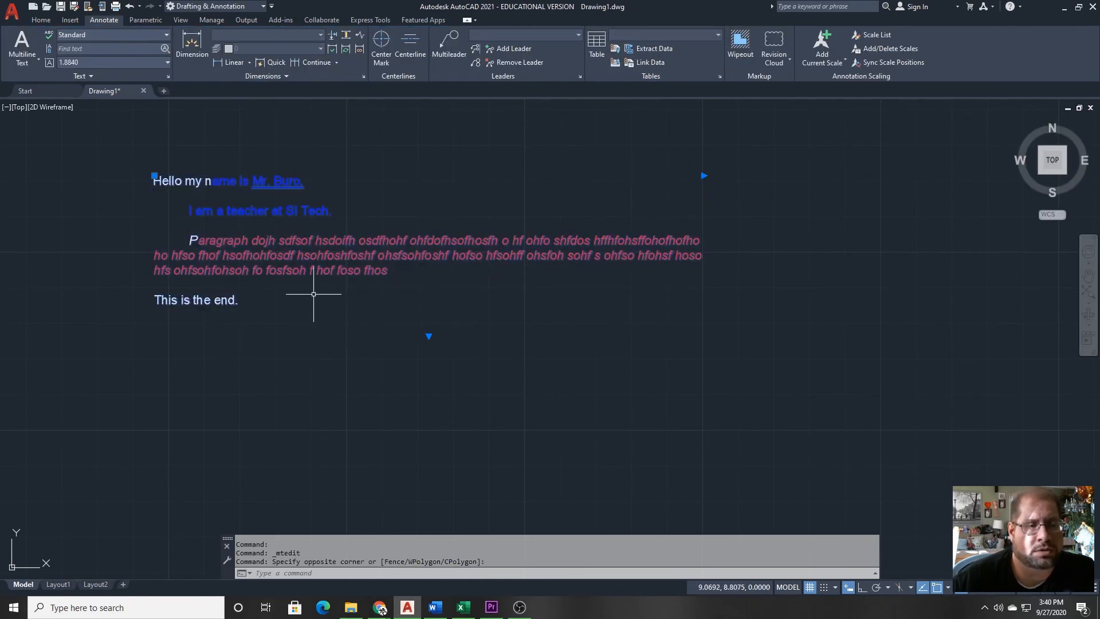
left_click(153, 175)
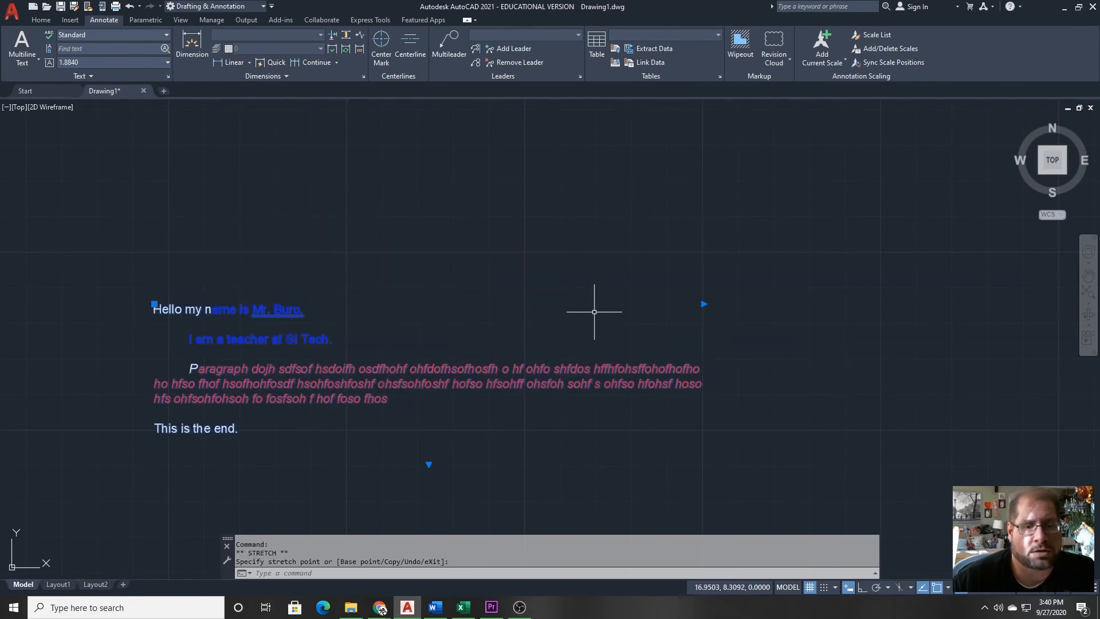
scroll(365, 248, "down", 4)
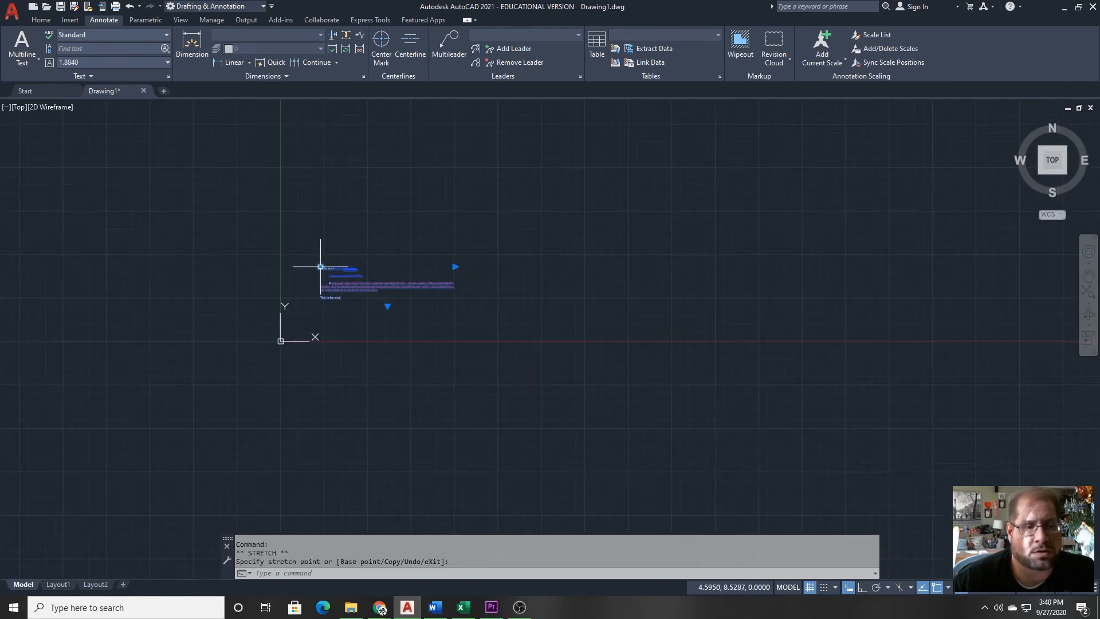
left_click(320, 266)
left_click(382, 223)
scroll(386, 230, "up", 8)
middle_click_drag(484, 284, 315, 268)
scroll(351, 229, "down", 3)
key("Escape")
Reopen the multiline text for editing and add a tab stop on its ruler at the paragraph indent.
double_click(430, 280)
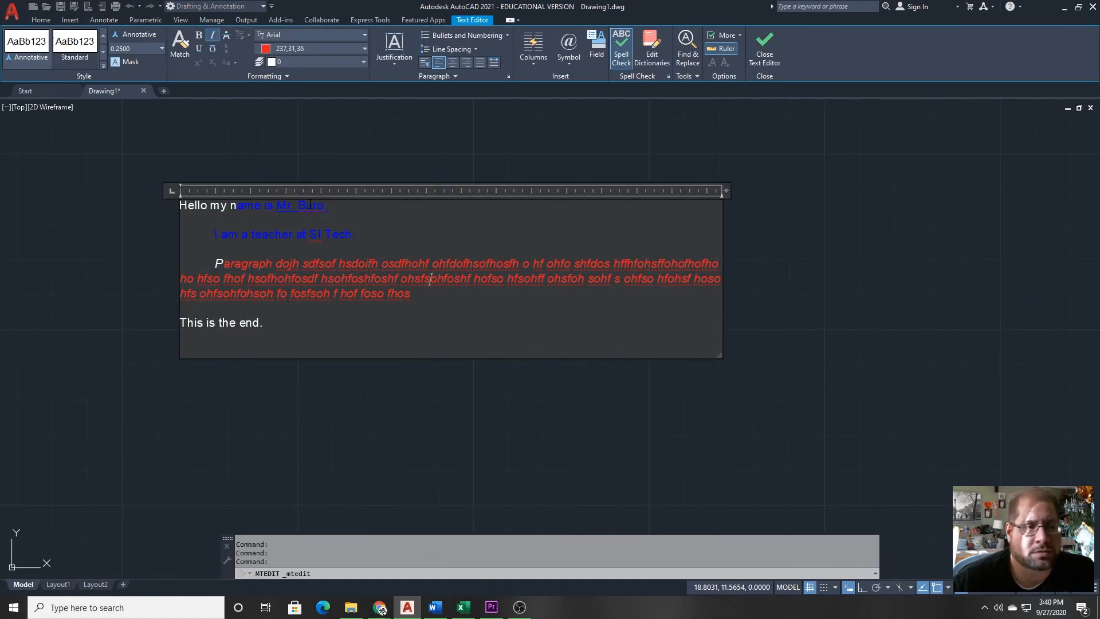
mouse_move(228, 197)
left_mouse_down()
mouse_move(382, 196)
mouse_move(223, 194)
left_mouse_up()
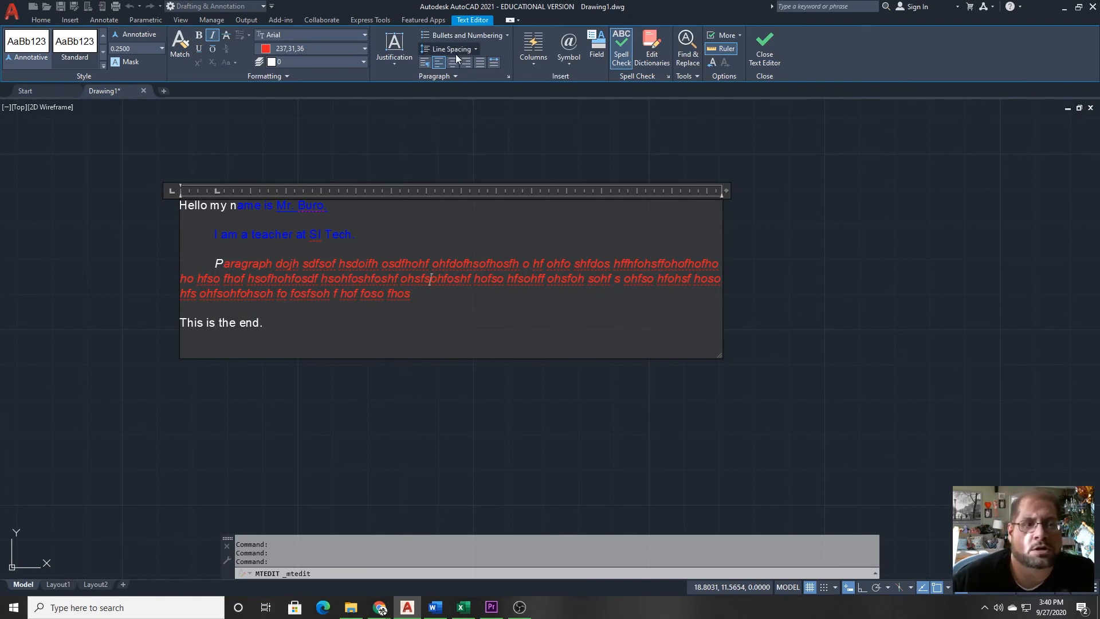
Examine the bullets and numbering, columns and symbol options for multiline text, and close the text editor.
left_click(509, 36)
left_click(509, 37)
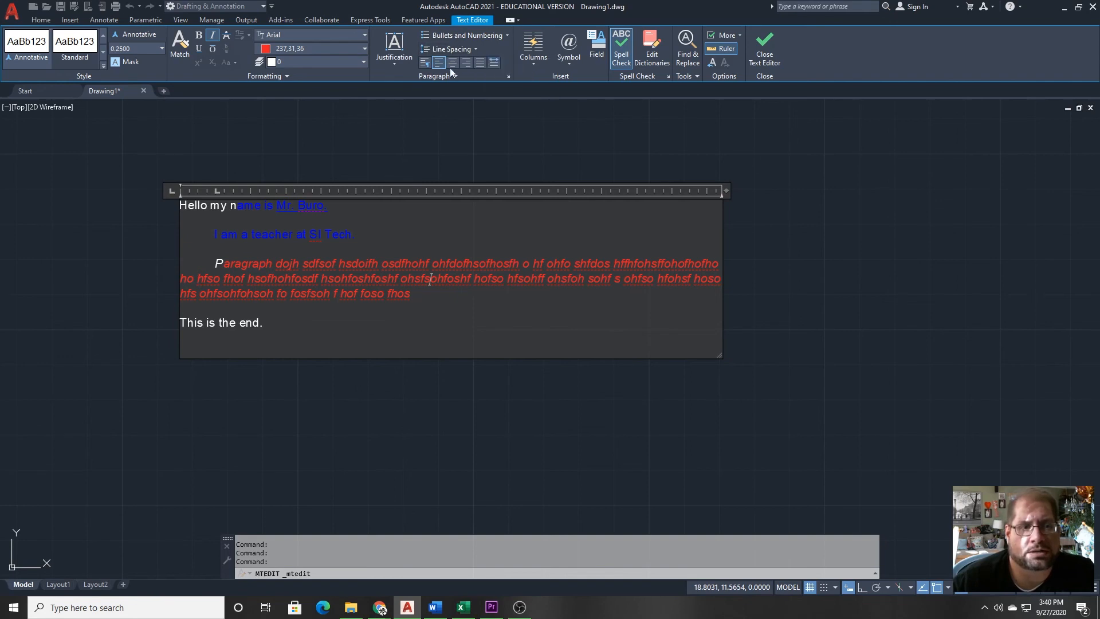
left_click(535, 59)
left_click(535, 60)
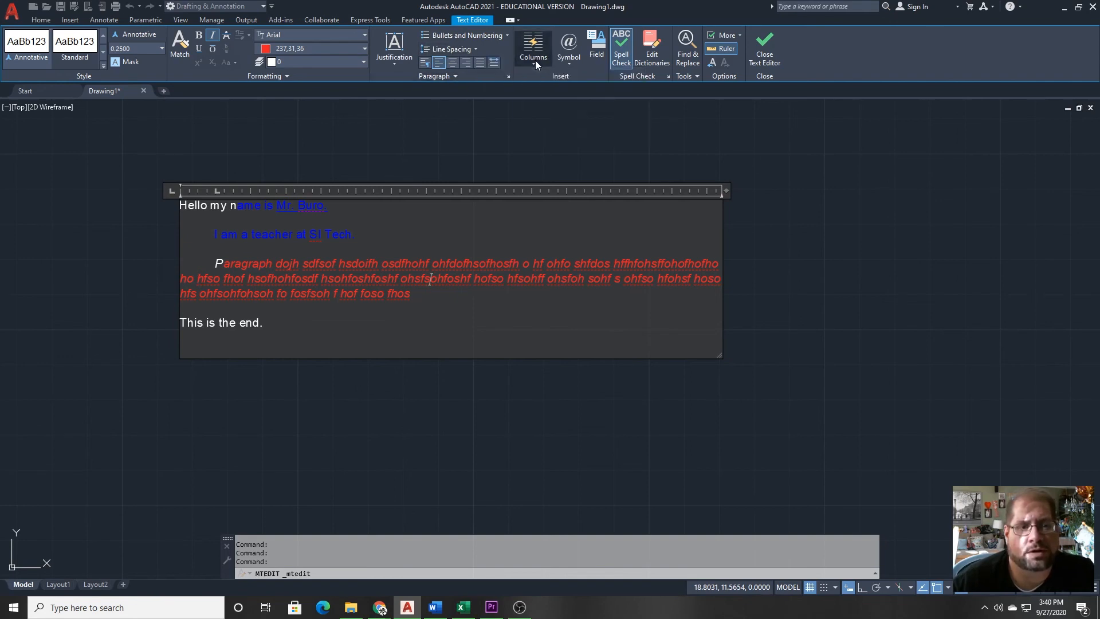
left_click(570, 61)
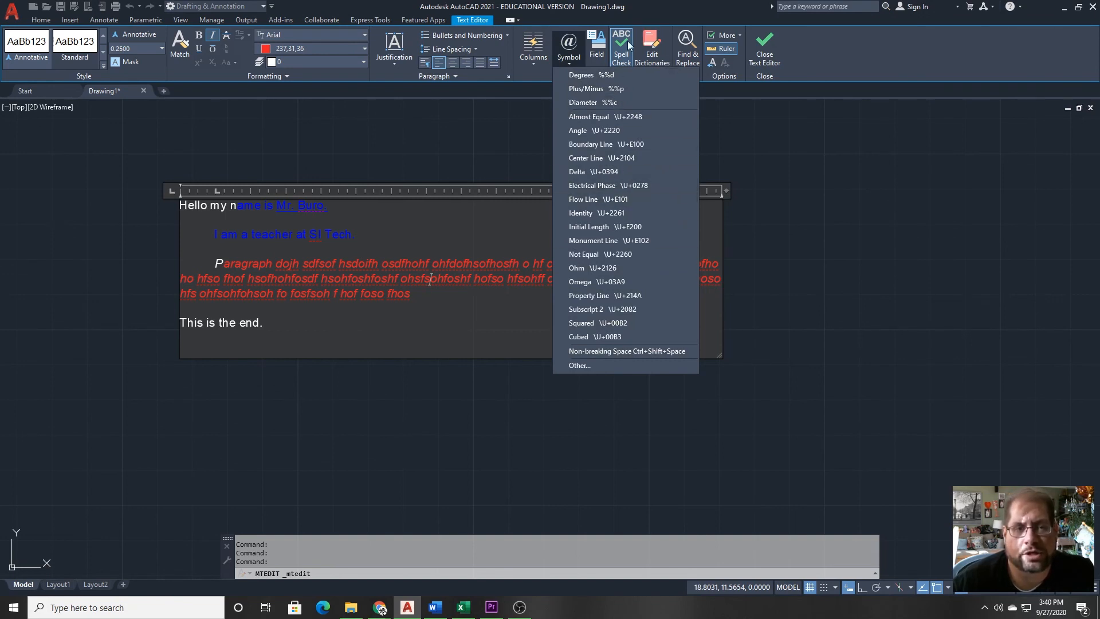
left_click(641, 5)
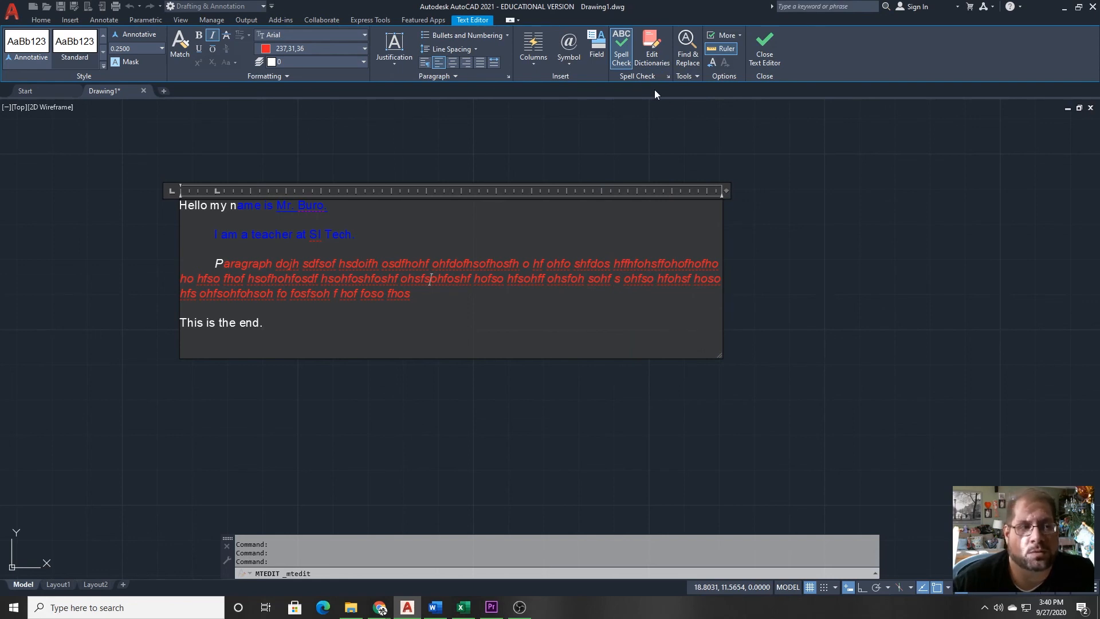
left_click(769, 60)
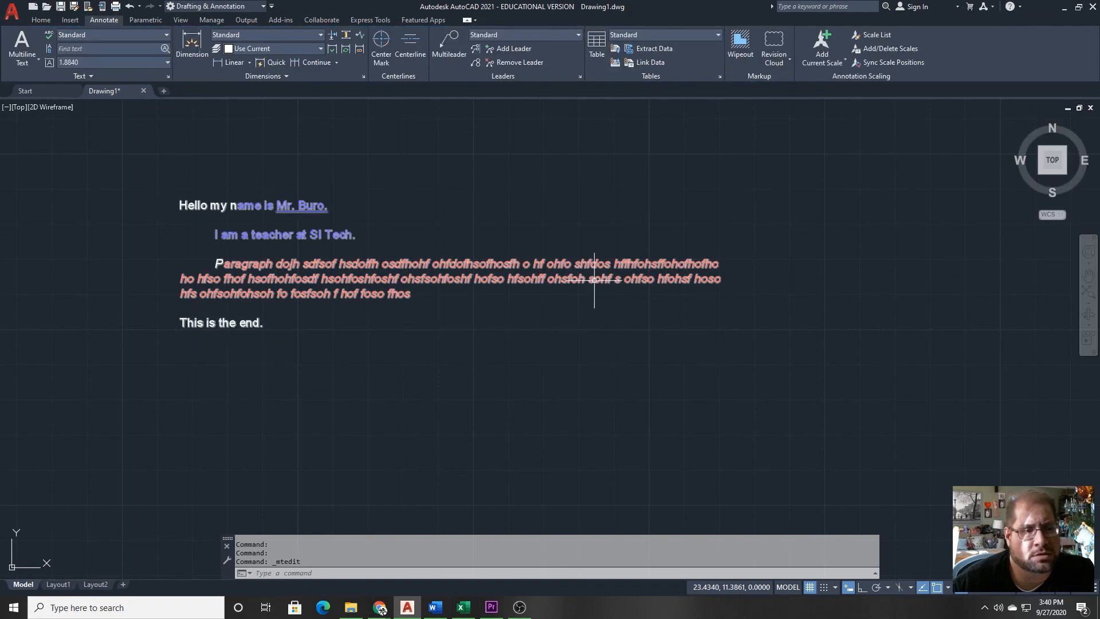
Rotate the multiline text counterclockwise about a base point near the start of its last line, and undo the rotation.
scroll(329, 301, "down", 2)
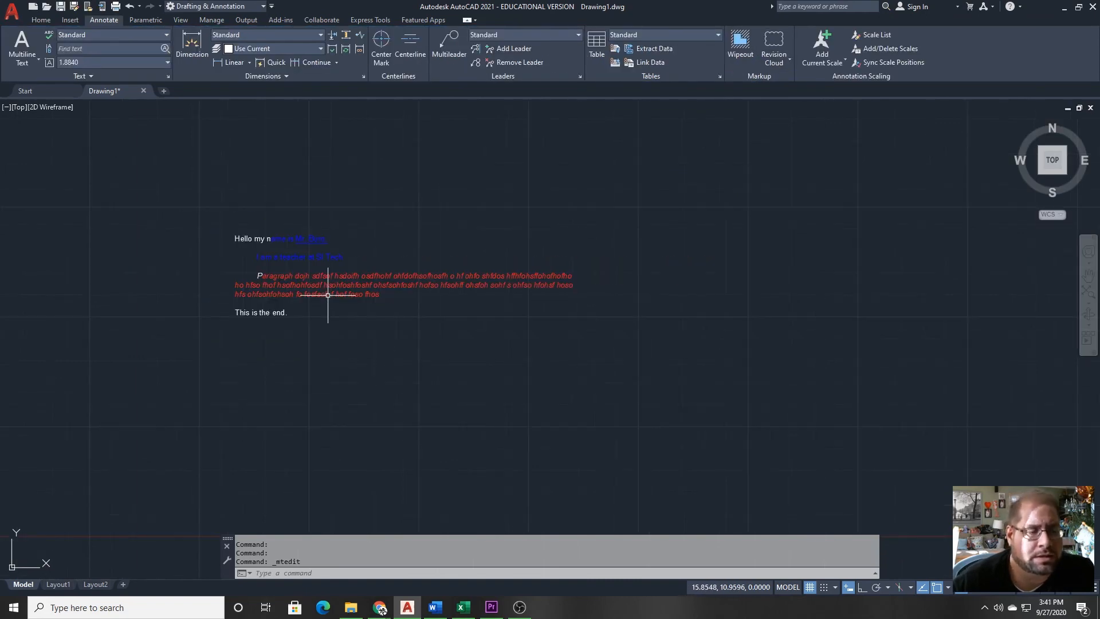
scroll(327, 295, "up", 3)
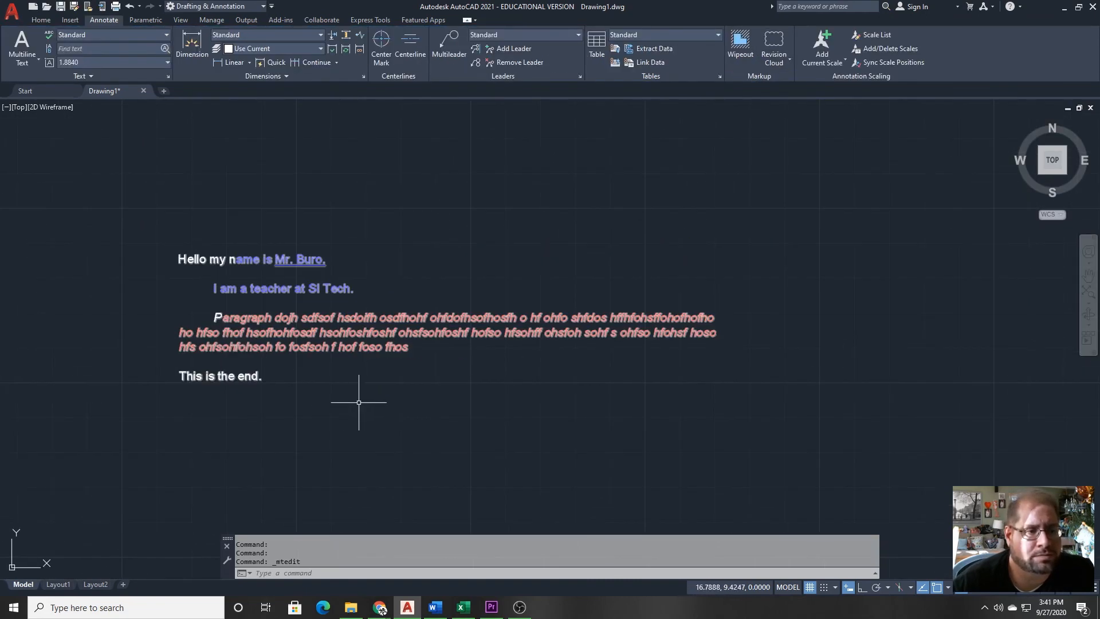
left_click(474, 412)
left_click(228, 238)
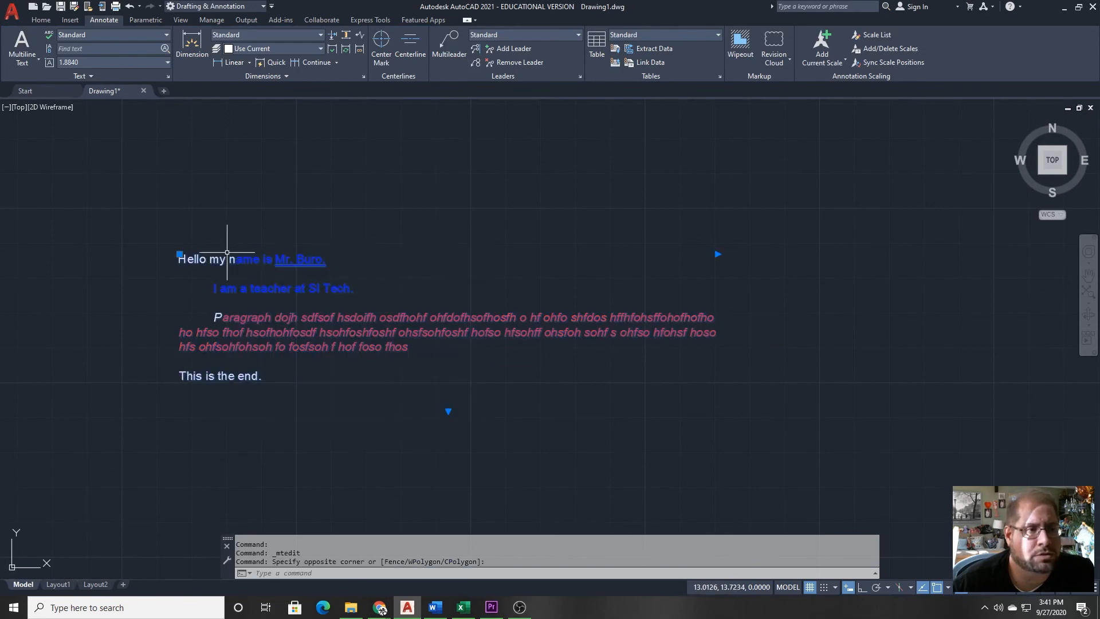
left_click(52, 21)
left_click(193, 35)
left_click(249, 358)
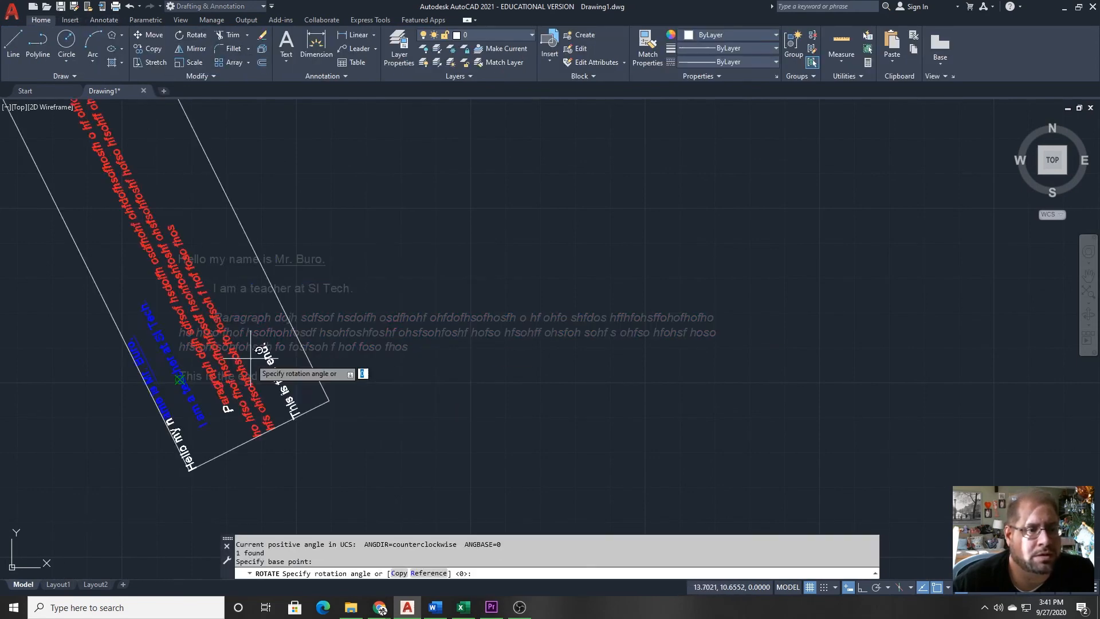
left_click(388, 283)
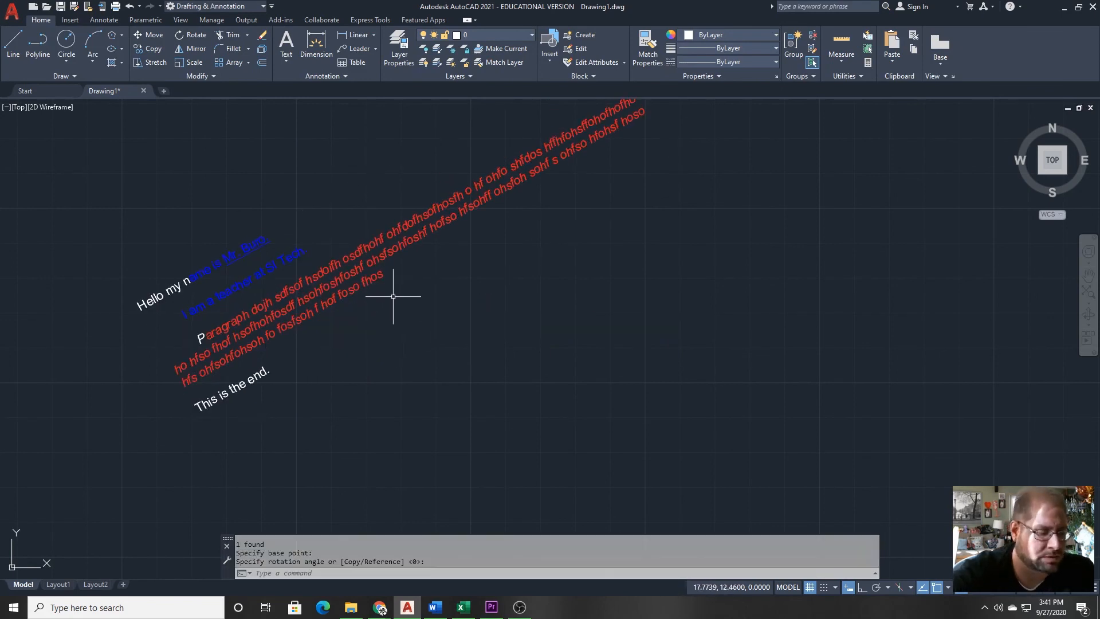
key("ctrl+z")
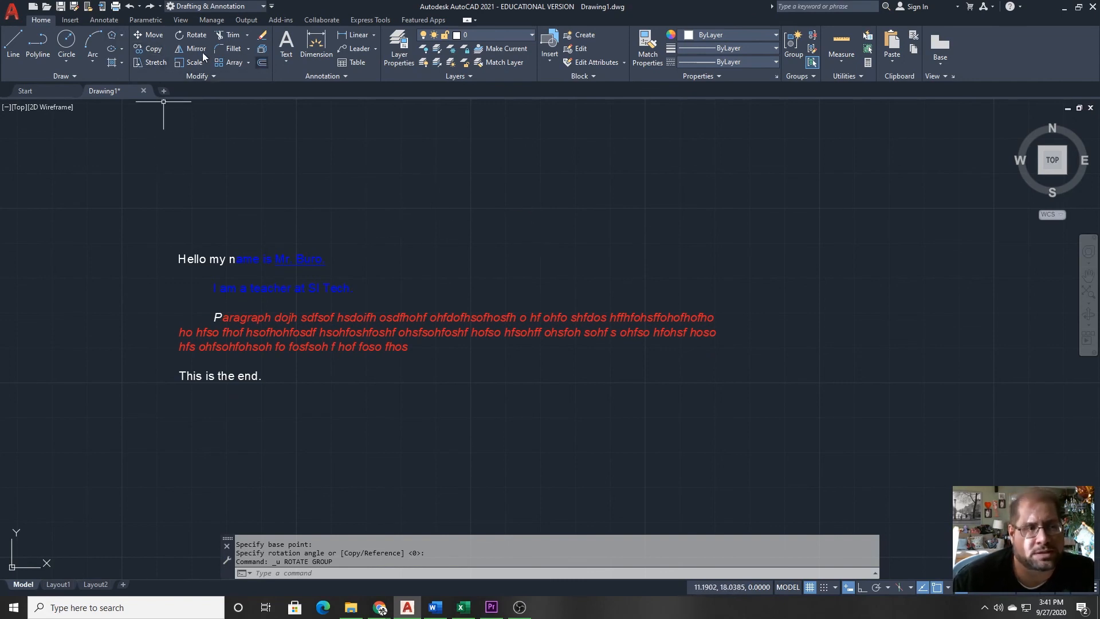
Examine the Multiline Text and Single Line choices of the Text command and the annotation text tools.
left_click(286, 60)
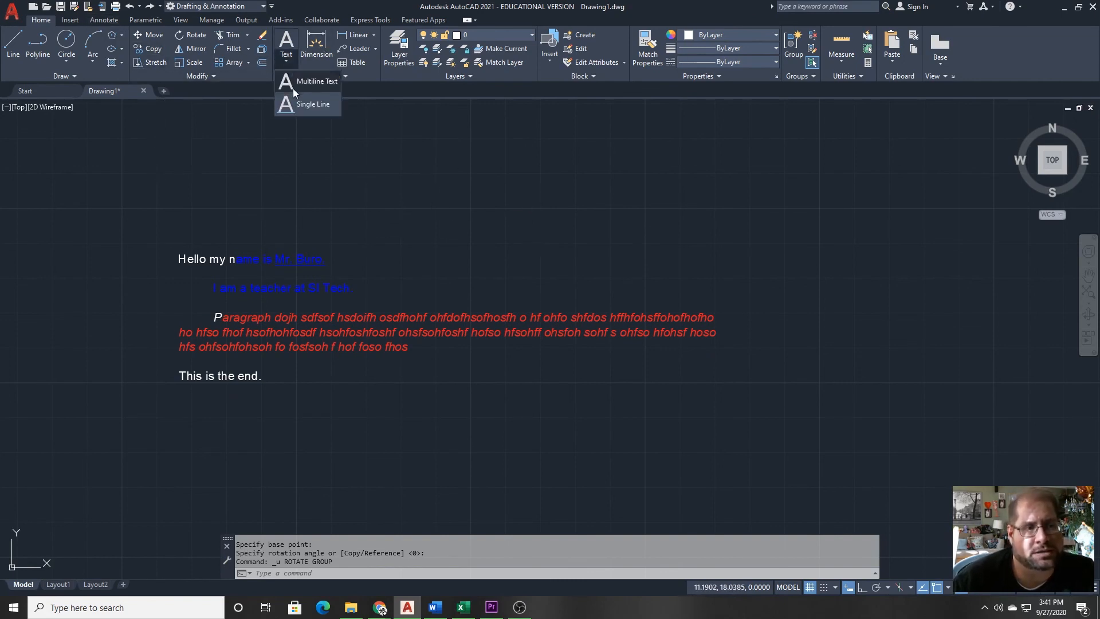
left_click(104, 20)
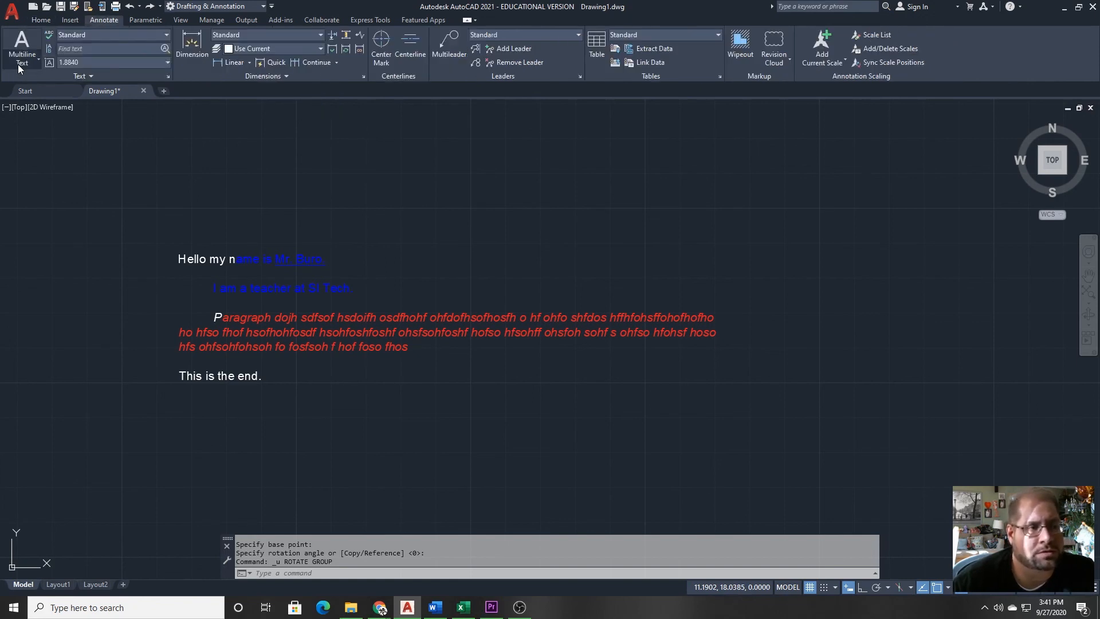